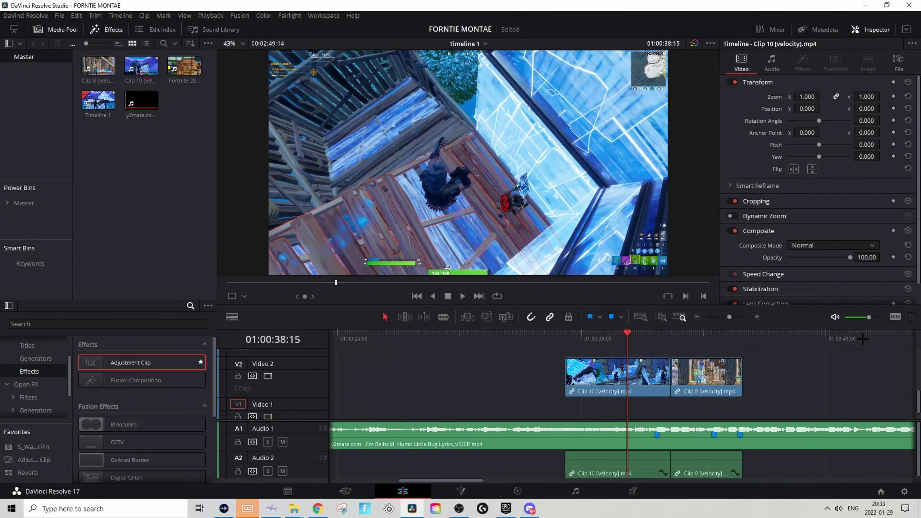
Play back the two gameplay clips on the timeline to review the unedited footage.
scroll(712, 343, "up", 2)
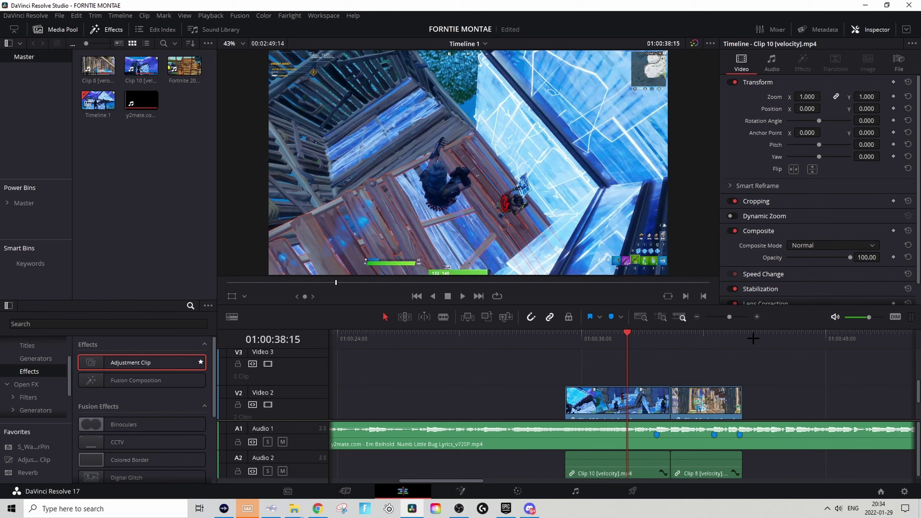
key("space")
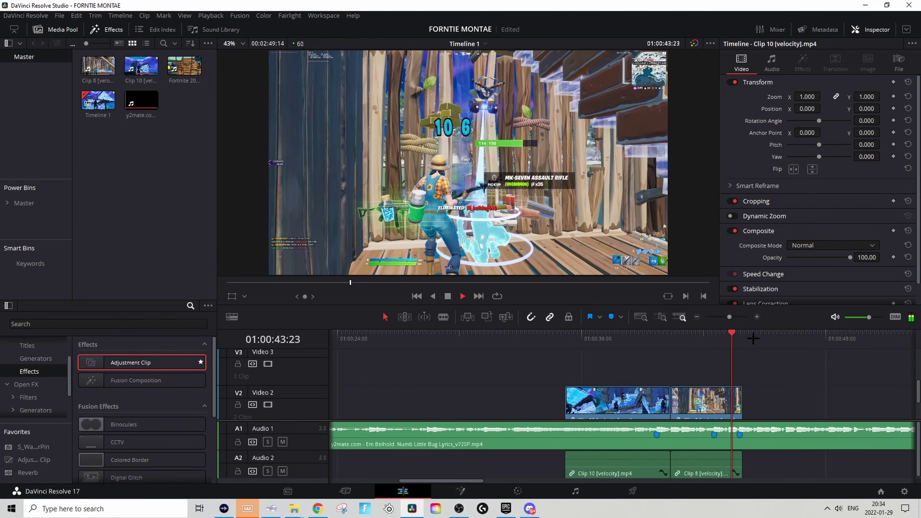
key("space")
Add an adjustment clip on Video 3 spanning both gameplay clips, Clip 10 and Clip 8.
key("Up")
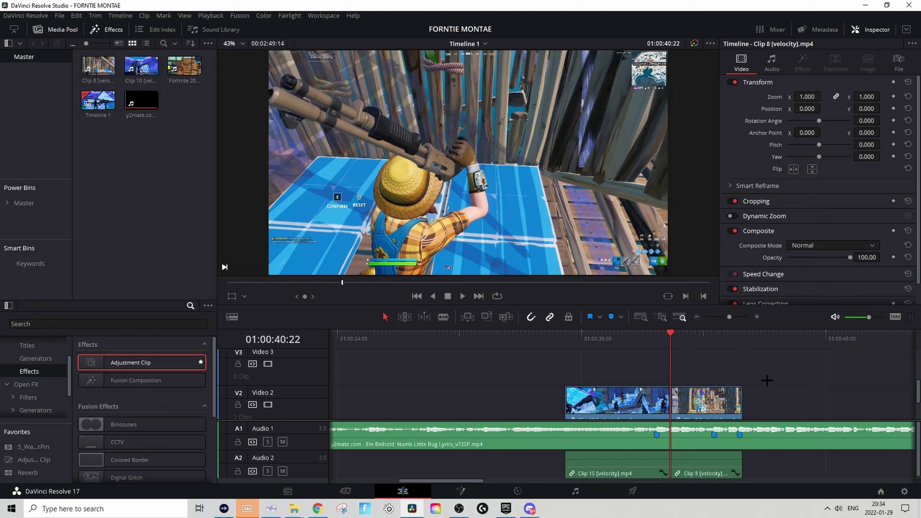
left_click_drag(110, 363, 561, 374)
left_click_drag(657, 374, 741, 373)
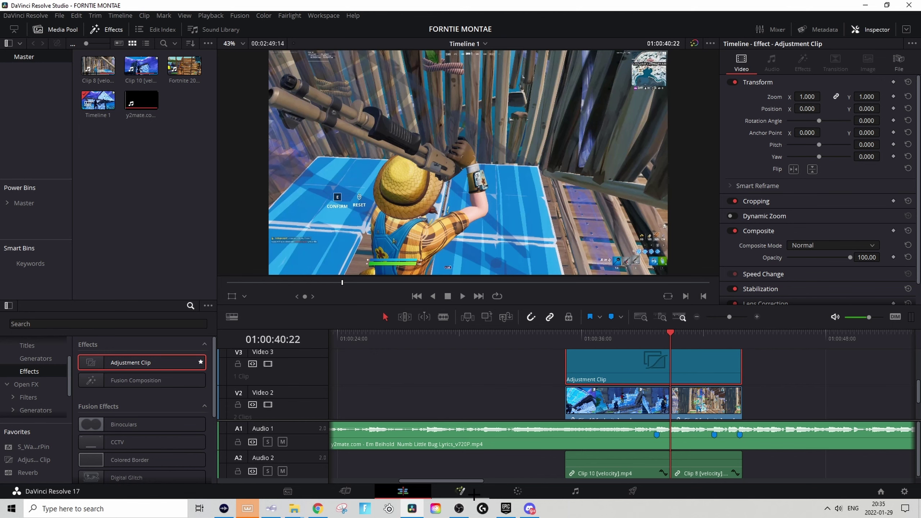
In the adjustment clip's Fusion composition, insert the saved HueCurves colour preset between MediaIn1 and MediaOut1.
left_click(460, 491)
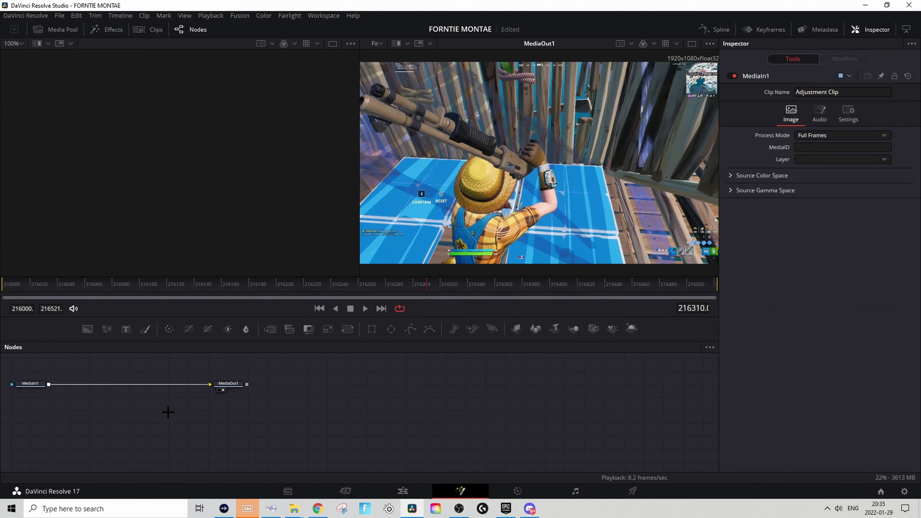
scroll(168, 412, "up", 4)
left_click_drag(227, 415, 468, 416)
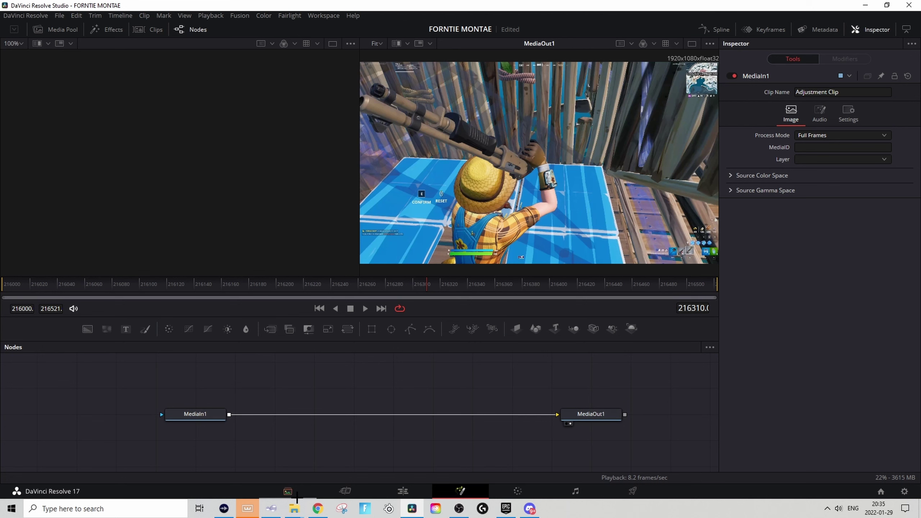
left_click_drag(920, 428, 333, 416)
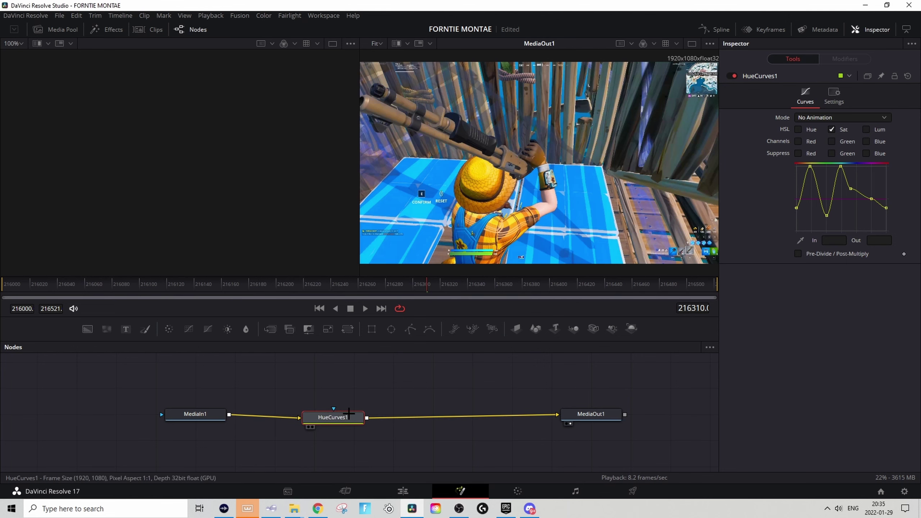
Return to the edit timeline and turn on Render Cache Color Output for the Video 3 adjustment clip.
left_click(403, 491)
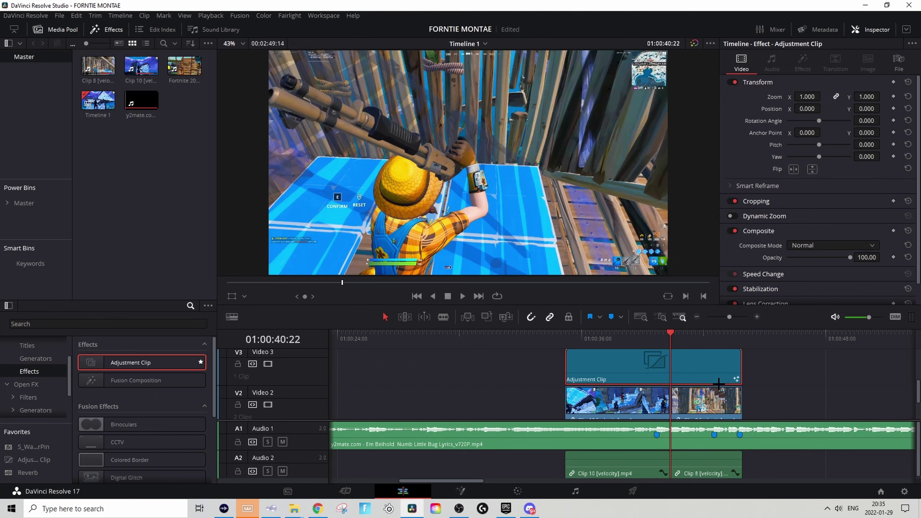
right_click(655, 360)
left_click(678, 345)
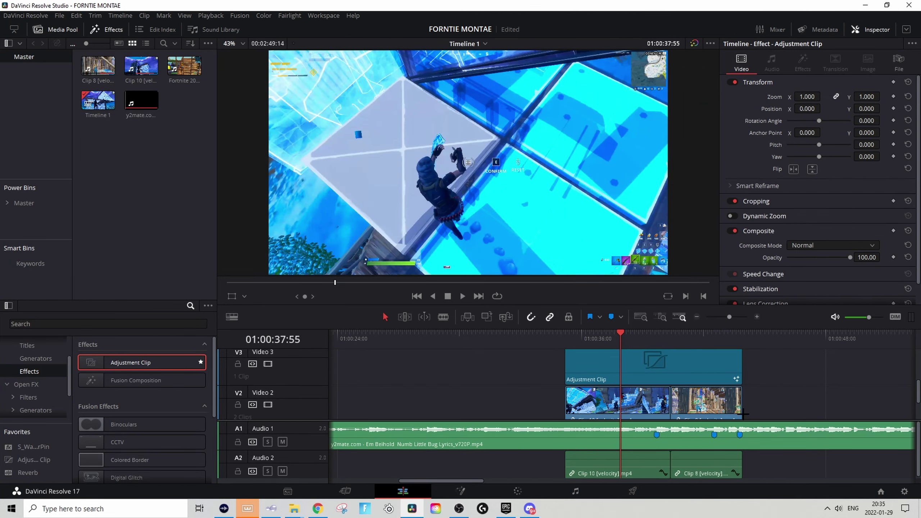
Disable the colour adjustment clip on Video 3 and deselect it.
scroll(645, 392, "up", 2)
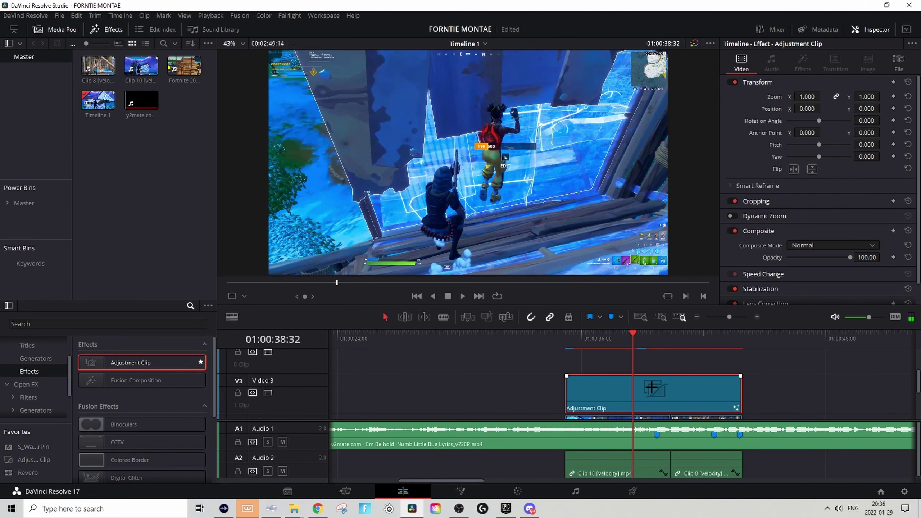
key("d")
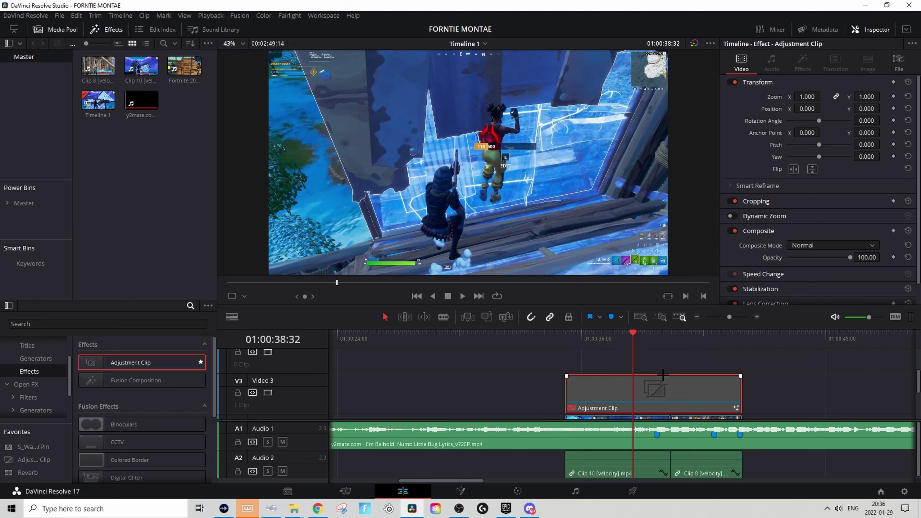
left_click(684, 373)
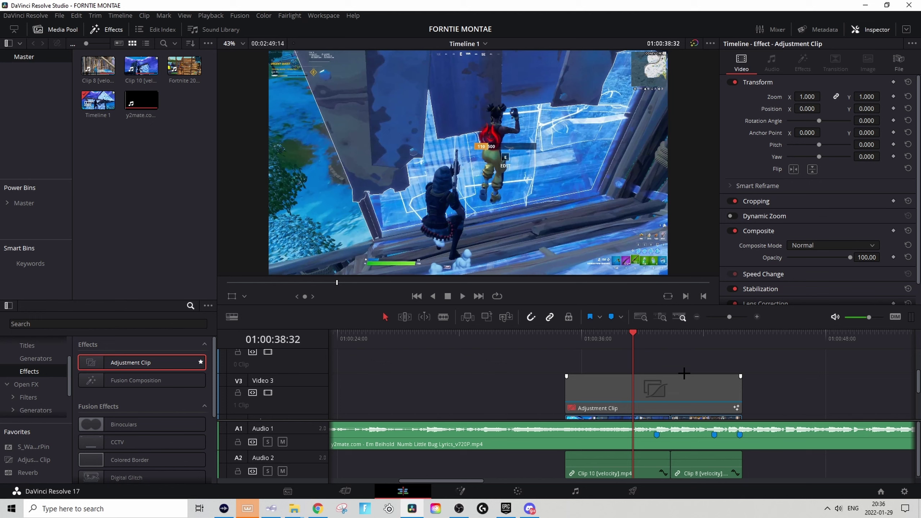
Inspect the shot at 01:00:39:42 by the first audio marker and add an adjustment clip on Video 4 ending there.
left_click_drag(643, 333, 686, 347)
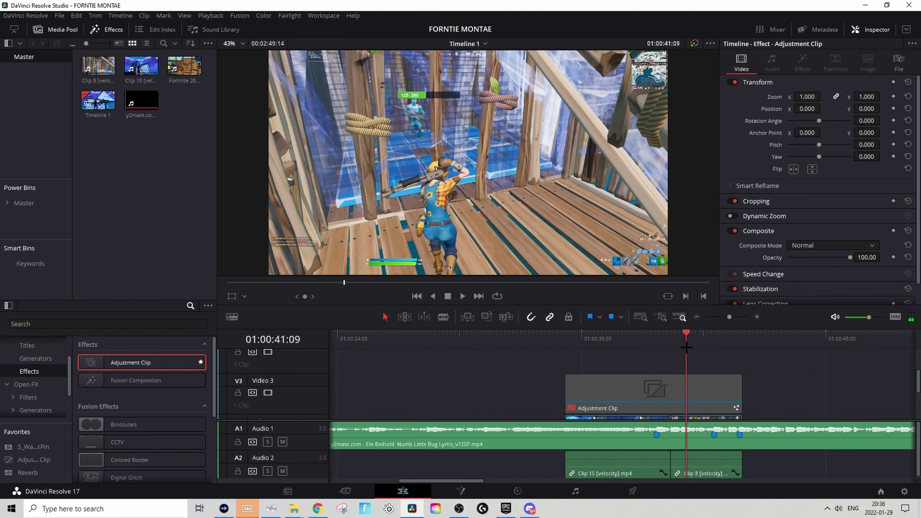
left_click(656, 338)
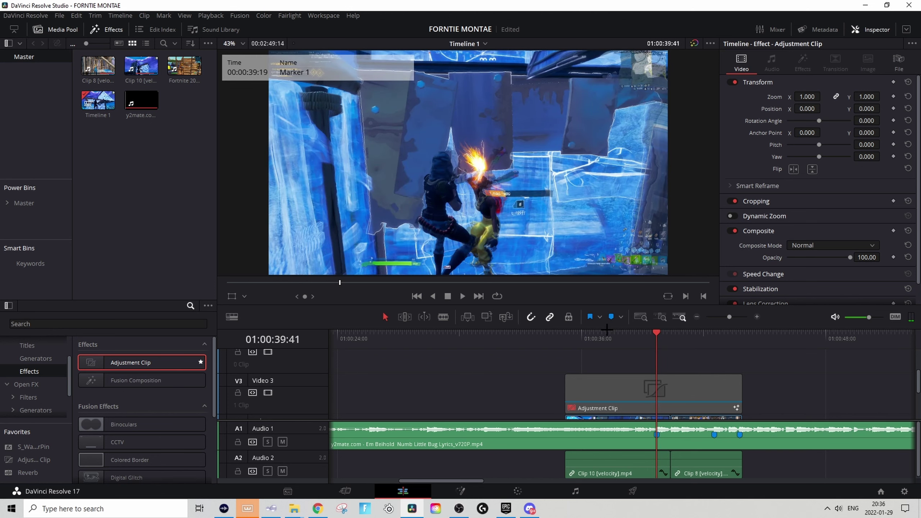
scroll(500, 144, "up", 2)
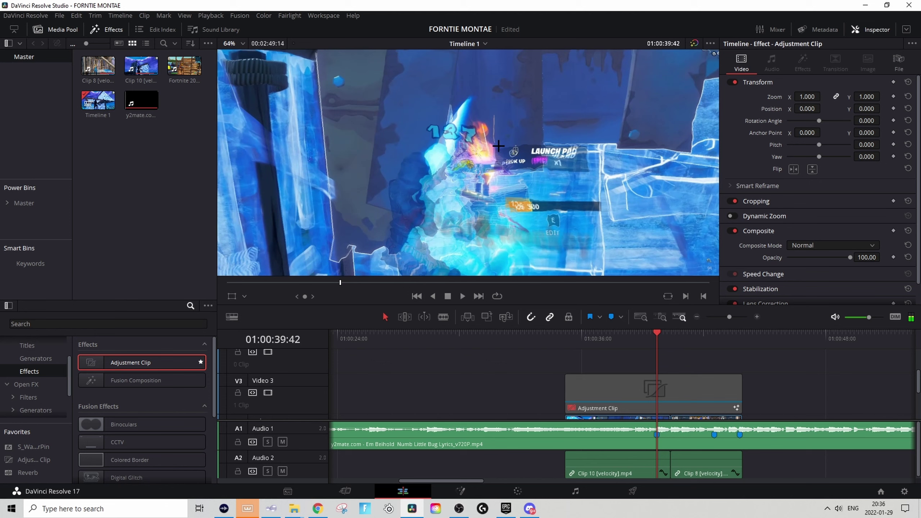
scroll(471, 164, "up", 1)
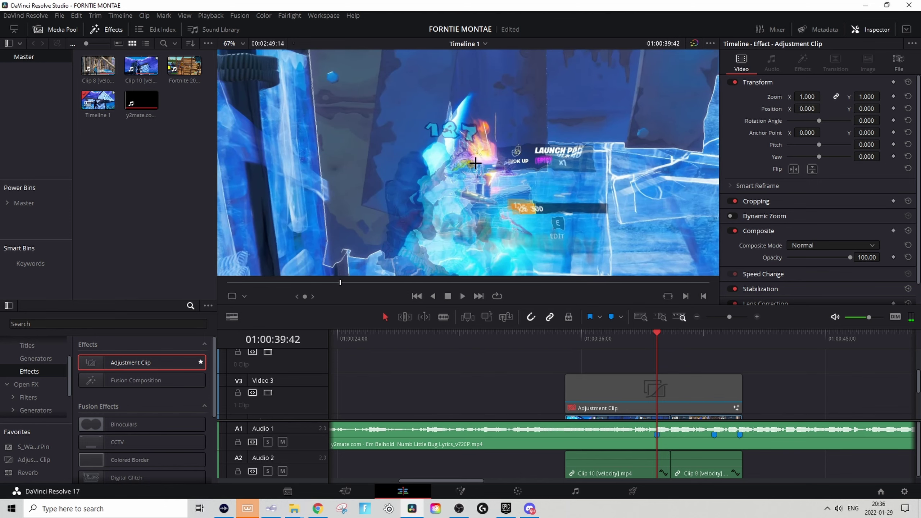
scroll(473, 164, "down", 3)
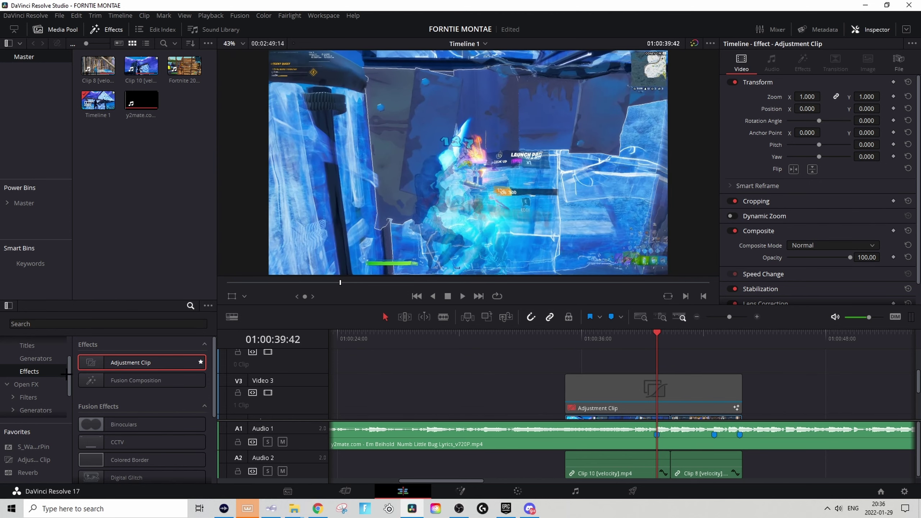
left_click_drag(148, 362, 570, 368)
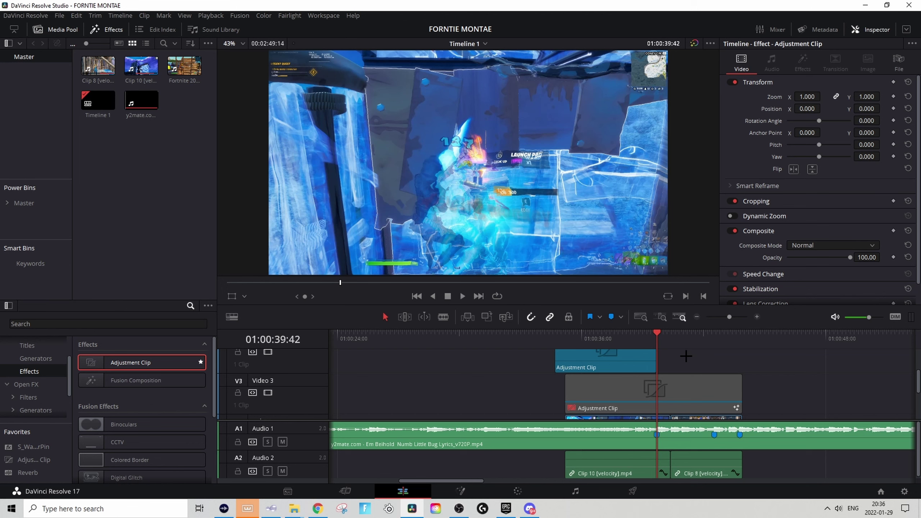
In the Video 4 adjustment clip's Fusion composition, paste S_Shake1, uniVHS1 and S_HueSatBright1, wire them between MediaIn1 and MediaOut1, and preview the final frames.
left_click(629, 360)
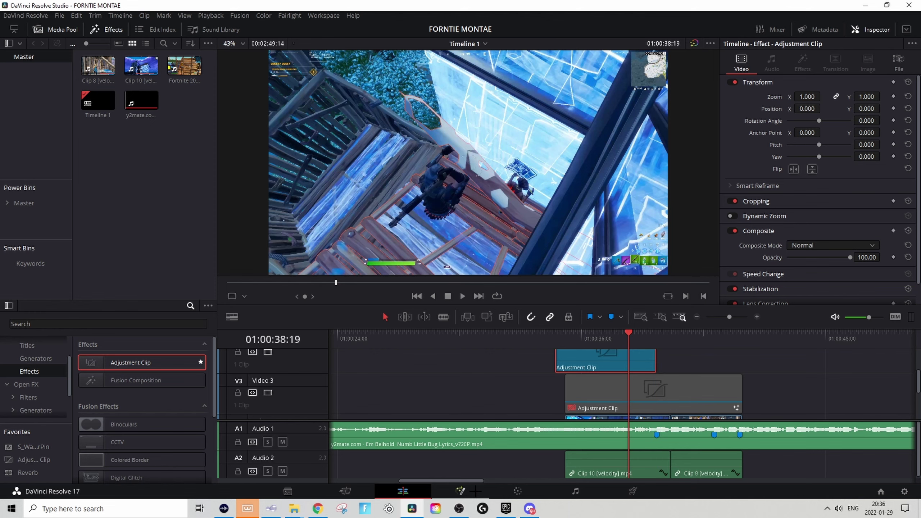
left_click(470, 490)
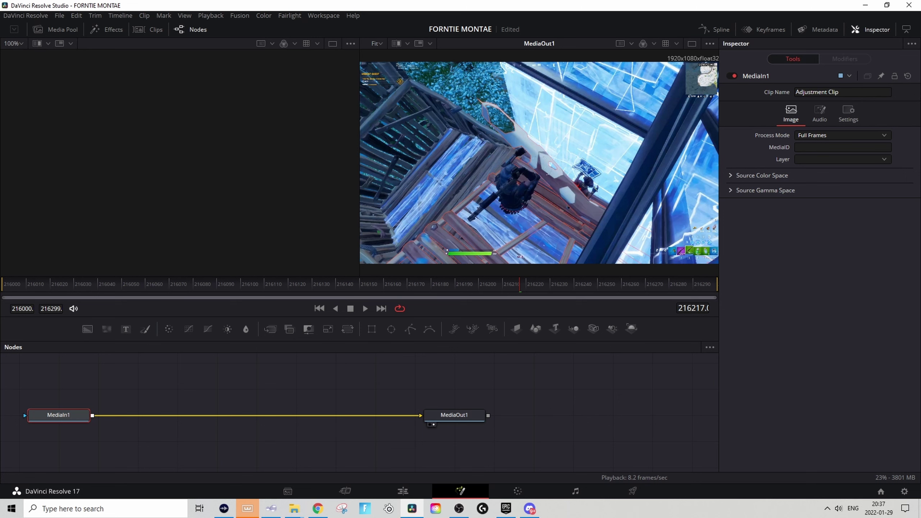
left_click(208, 419)
key("ctrl+v")
left_click_drag(420, 415, 129, 404)
left_click_drag(359, 404, 423, 415)
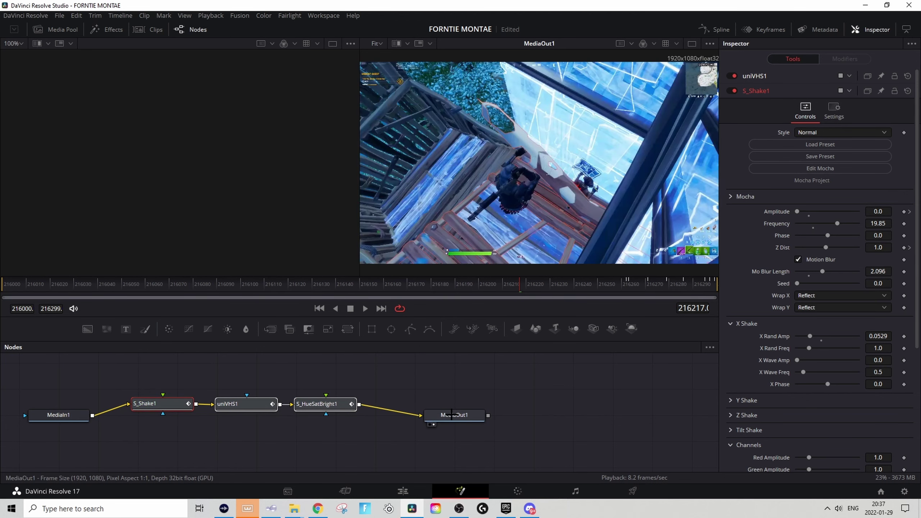
left_click(698, 285)
mouse_move(698, 286)
left_mouse_down()
mouse_move(681, 286)
mouse_move(691, 286)
left_mouse_up()
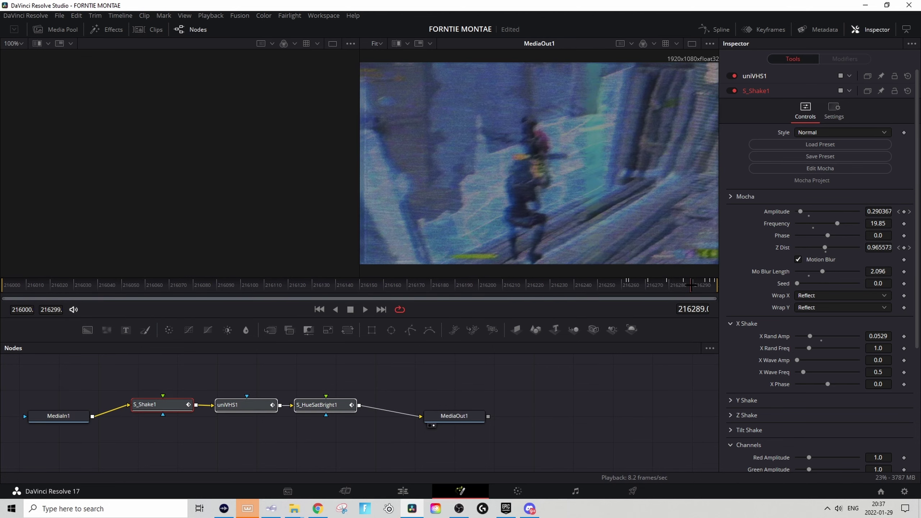
Turn on Render Cache Color Output for the Video 4 adjustment clip and trim its start closer to the shot.
key("shift+4")
right_click(625, 368)
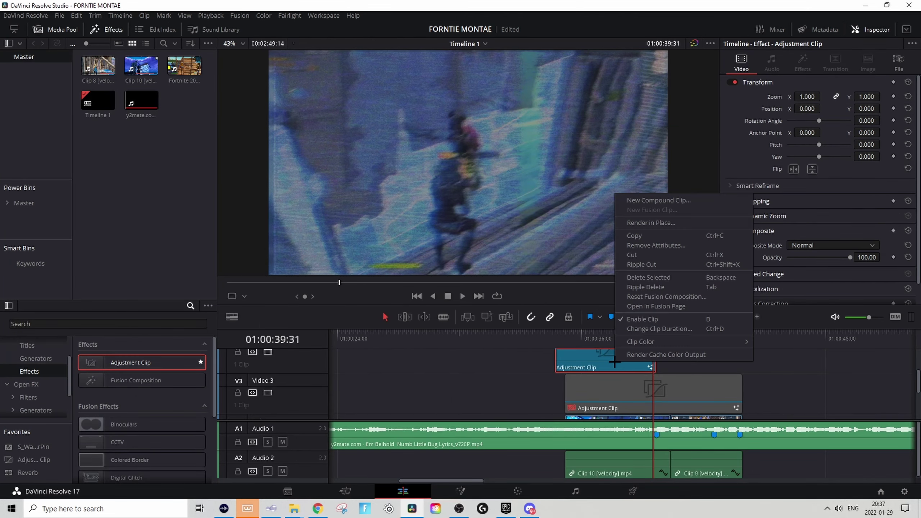
left_click(635, 356)
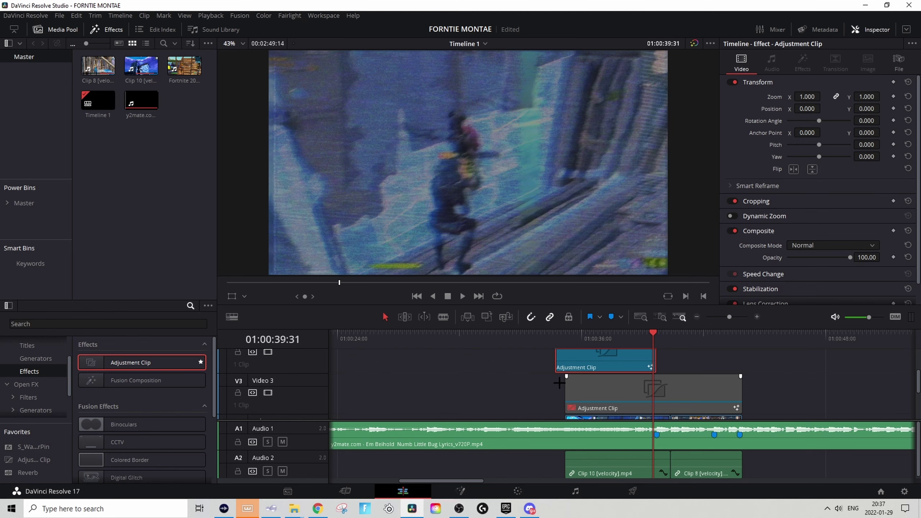
scroll(564, 379, "up", 1)
left_click_drag(556, 369, 619, 369)
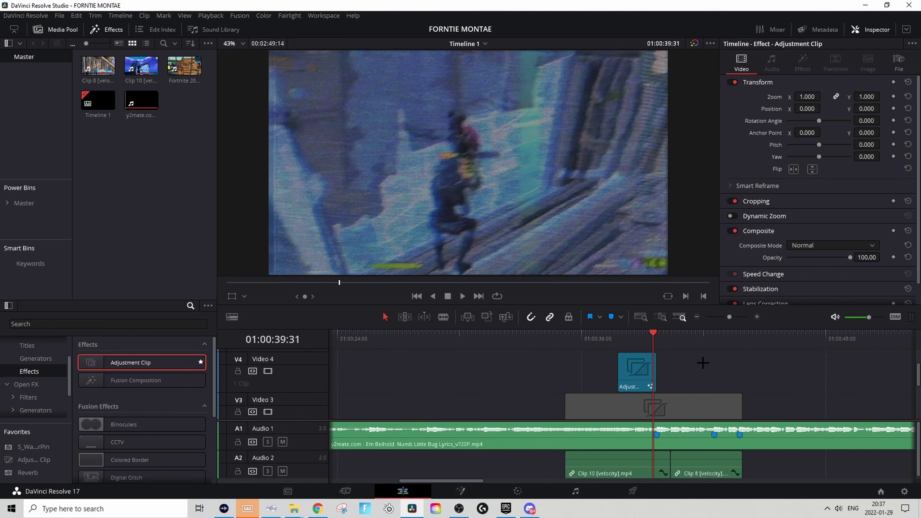
Add another adjustment clip on Video 4 starting at 01:00:39:42, directly after the shake clip.
left_click(658, 339)
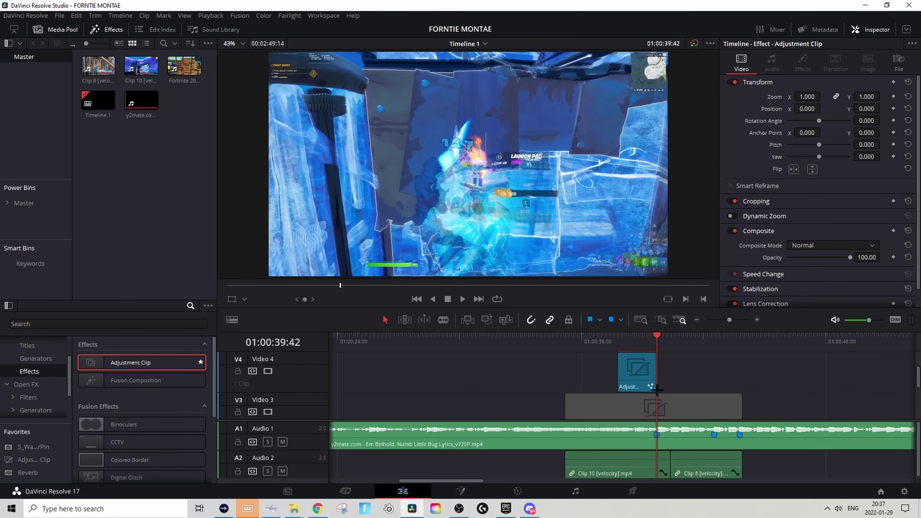
left_click_drag(136, 370, 660, 385)
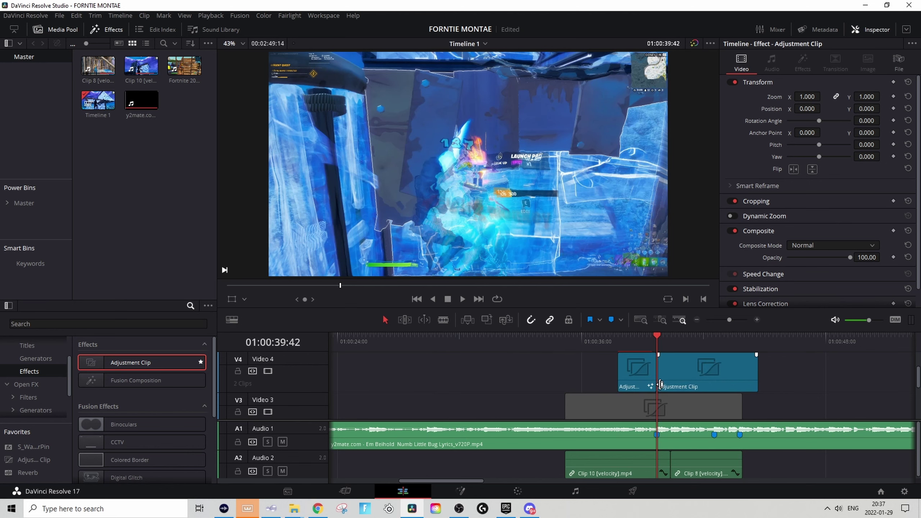
left_click(670, 337)
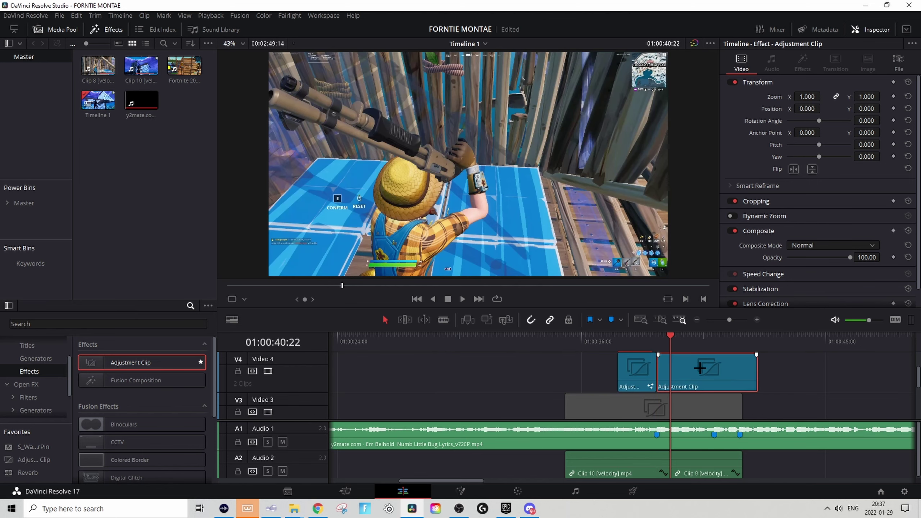
In the new adjustment clip's Fusion composition, insert the saved shake, flicker, glint and blur node chain, connect Blur1 to MediaOut1, and preview frame 216006.
left_click(460, 491)
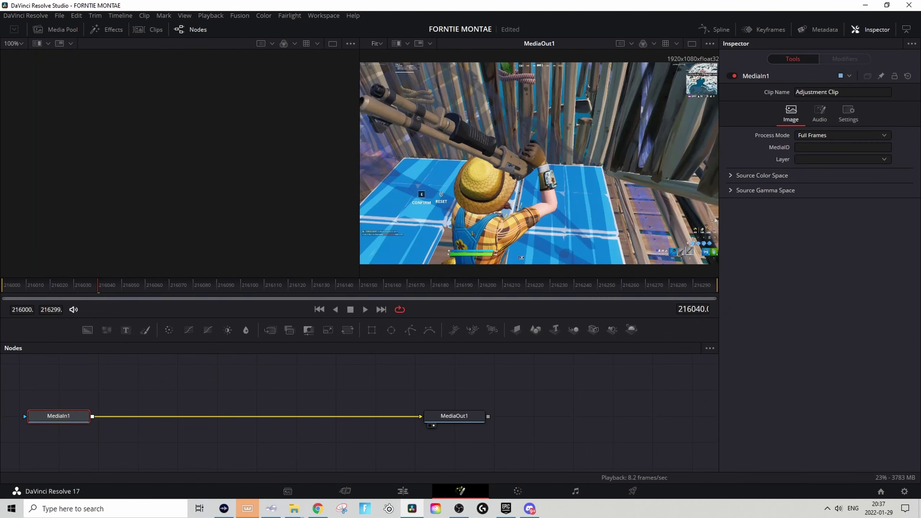
left_click_drag(706, 411, 227, 419)
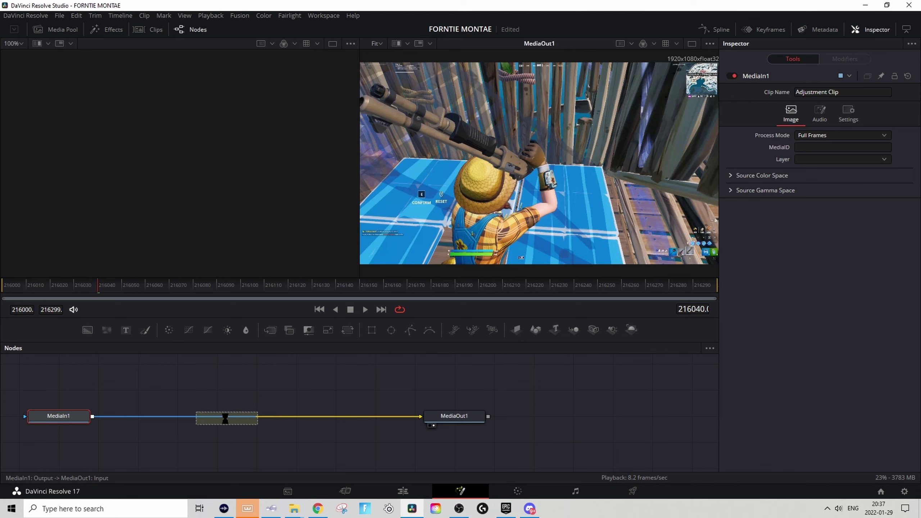
scroll(424, 437, "down", 4)
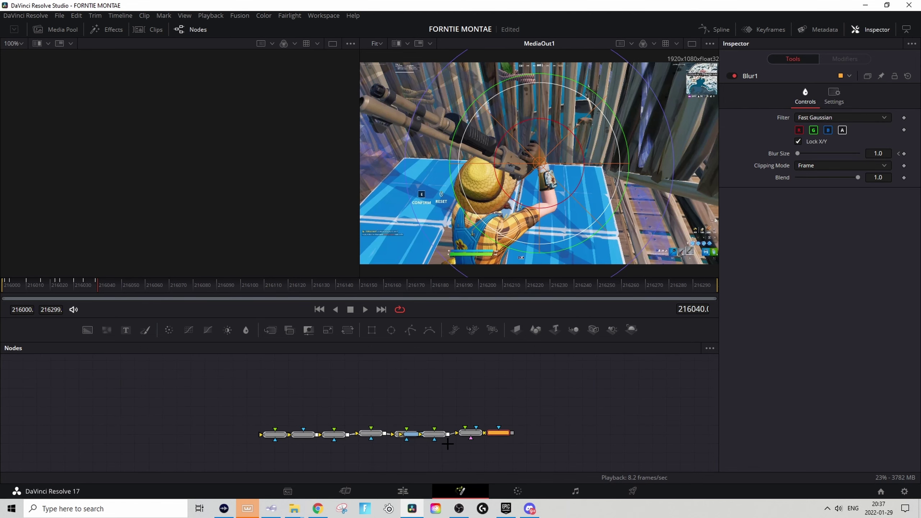
scroll(423, 438, "up", 2)
left_click_drag(414, 437, 598, 437)
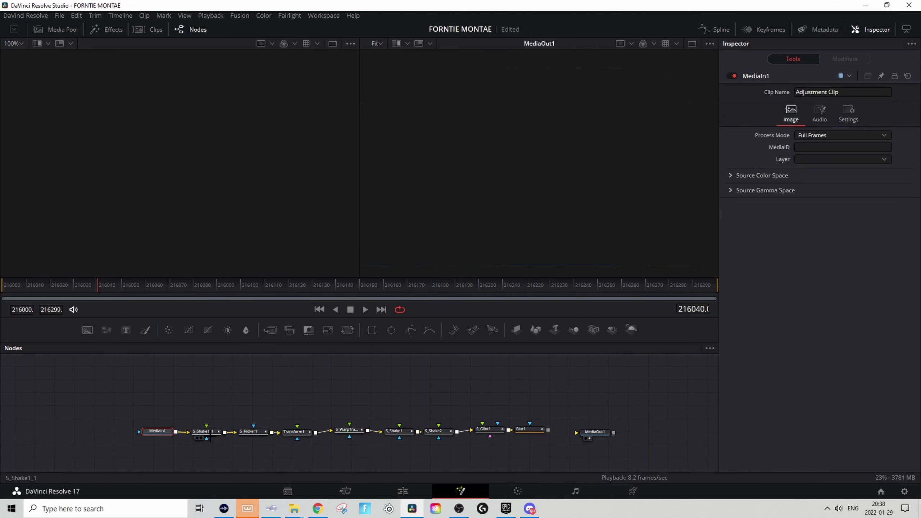
left_click_drag(548, 430, 592, 433)
left_click_drag(86, 292, 16, 286)
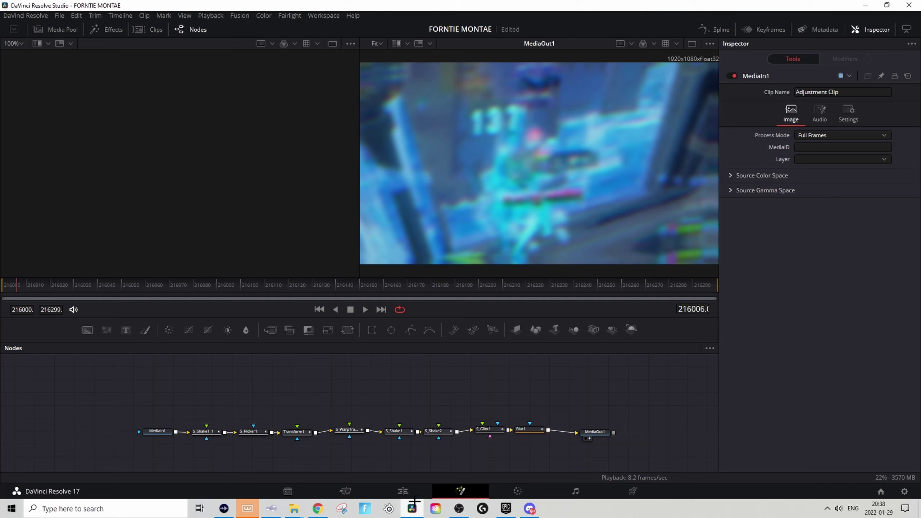
Turn on Render Cache Color Output for the second Video 4 adjustment clip and trim its end to the cut between Clip 10 and Clip 8.
left_click(402, 491)
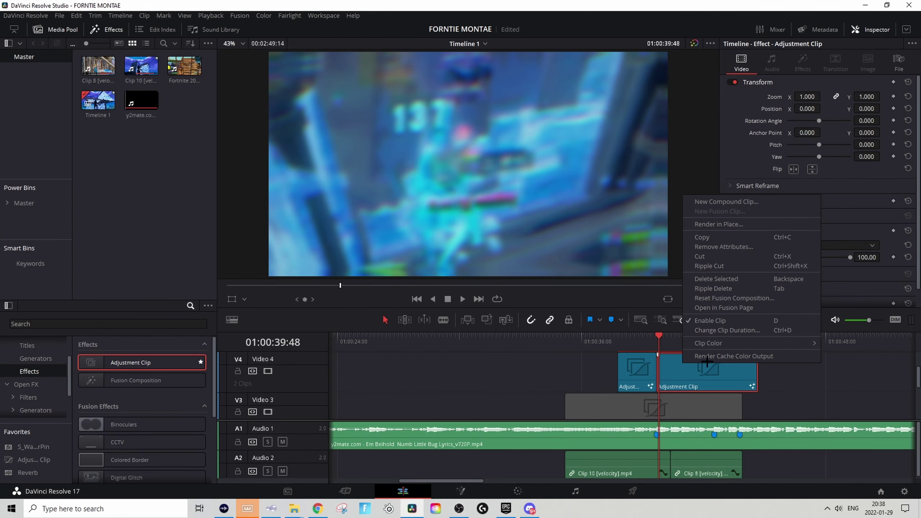
left_click_drag(754, 369, 669, 369)
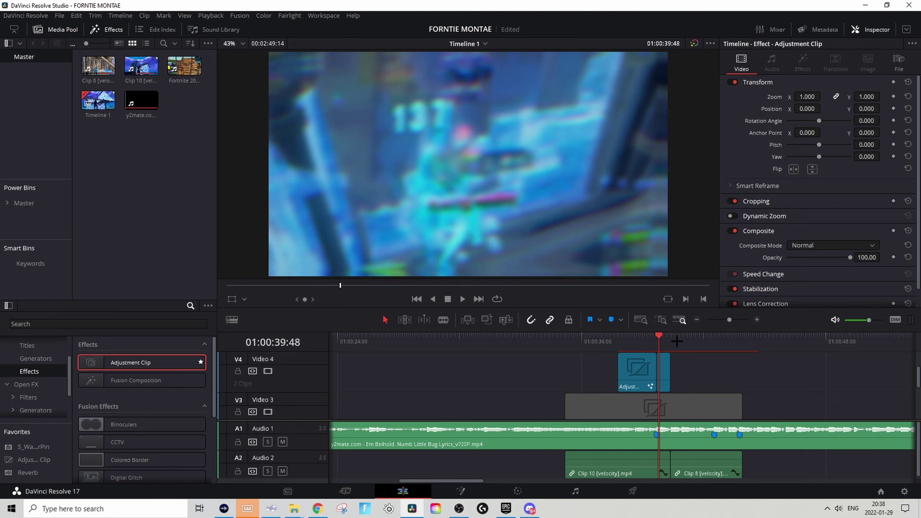
Add an adjustment clip on Video 5 spanning the cut between Clip 10 and Clip 8 at 01:00:40:22.
key("space")
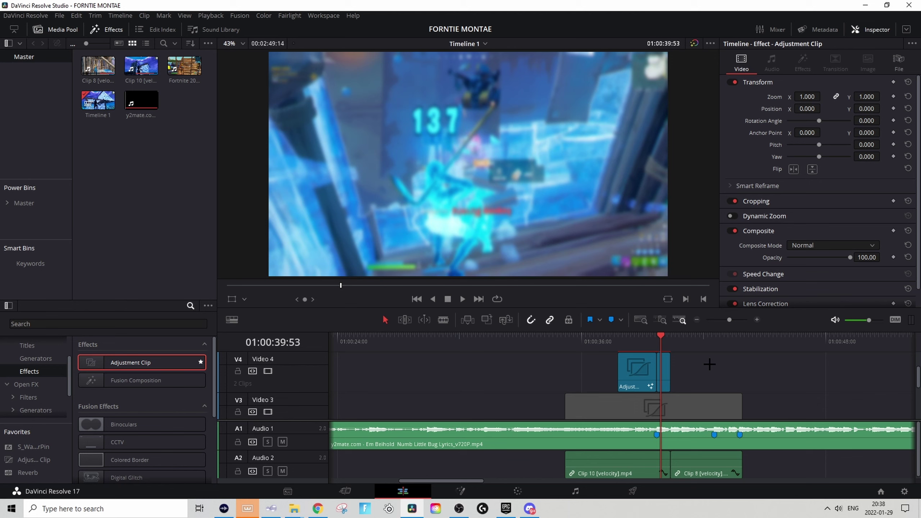
key("Down")
scroll(685, 377, "up", 3)
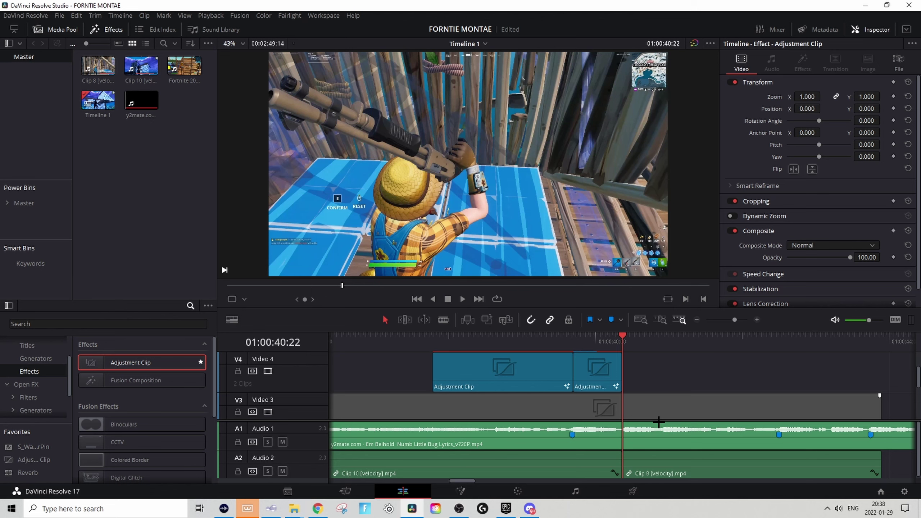
scroll(655, 378, "up", 2)
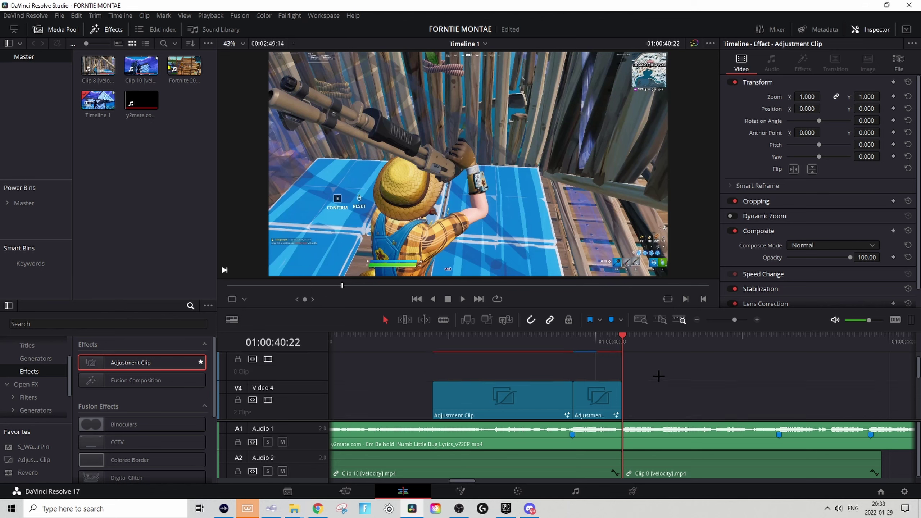
scroll(666, 405, "down", 2)
scroll(637, 396, "down", 1)
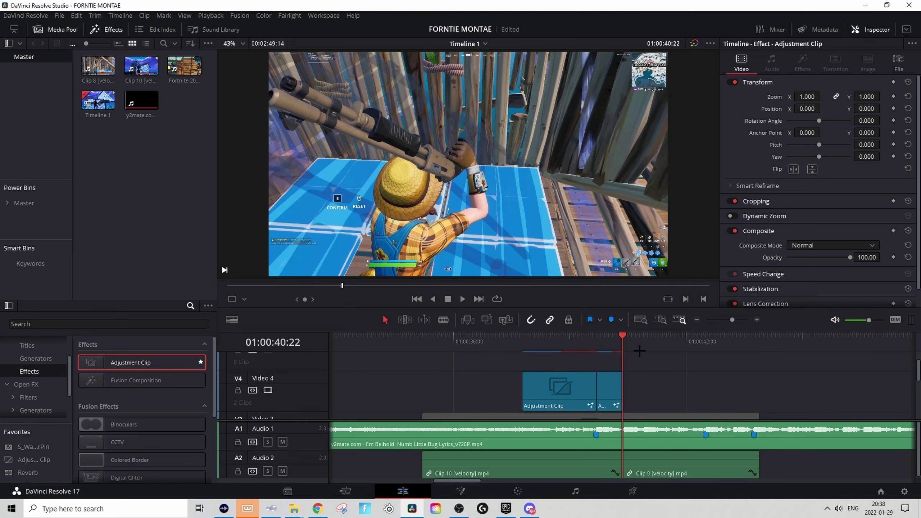
key("Left")
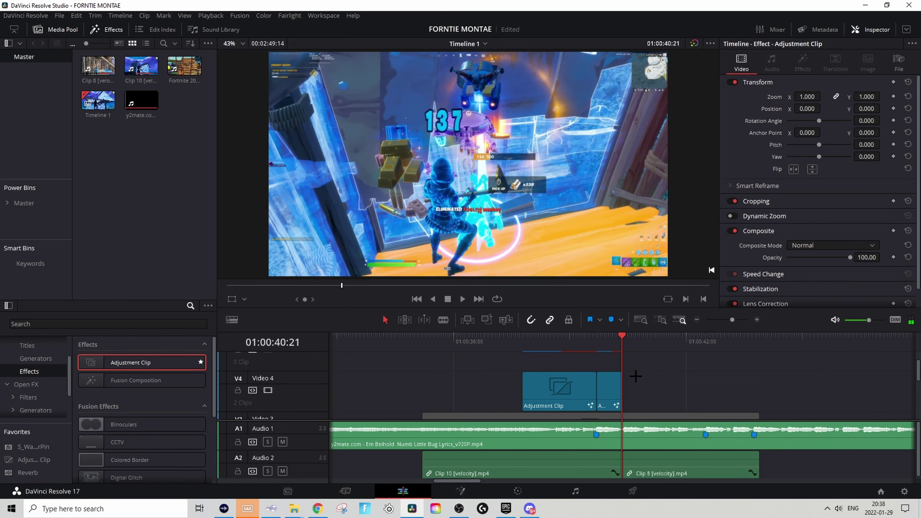
key("Right")
scroll(687, 383, "down", 4)
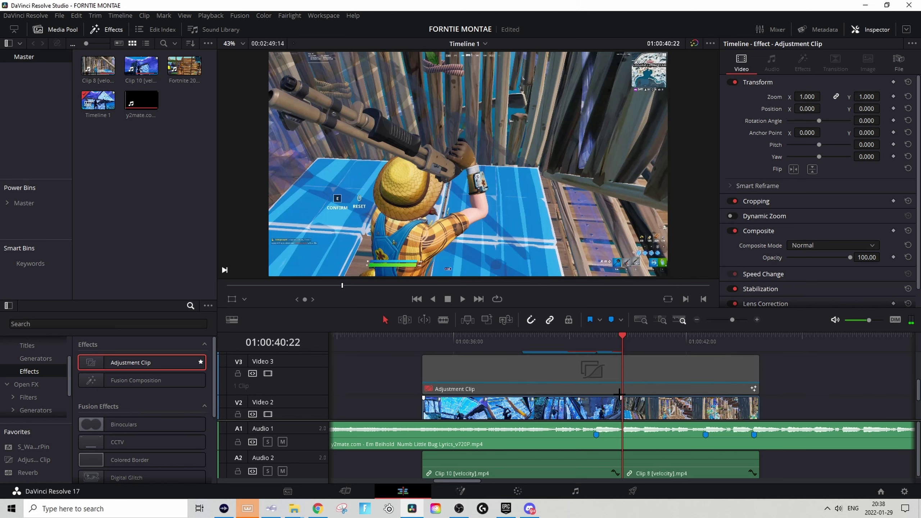
scroll(618, 396, "up", 6)
left_click_drag(109, 362, 640, 372)
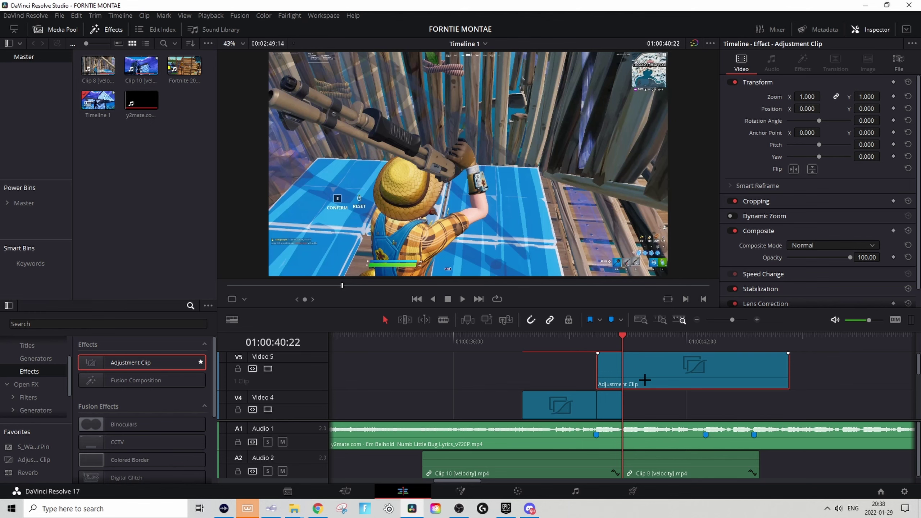
In the Video 5 clip's Fusion composition, insert the saved S_BlurMoCurves preset between MediaIn1 and MediaOut1 and go to the close keyframe pair near frame 216031.
left_click(461, 491)
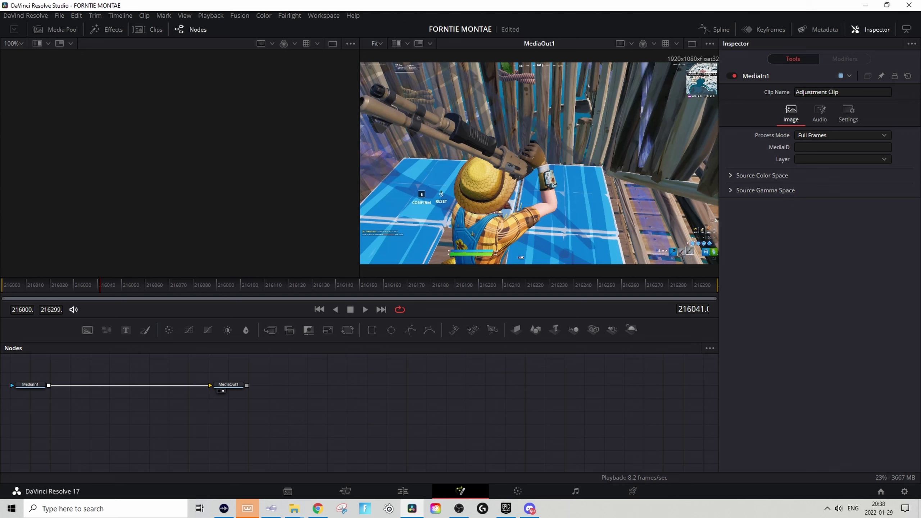
left_click_drag(349, 358, 133, 383)
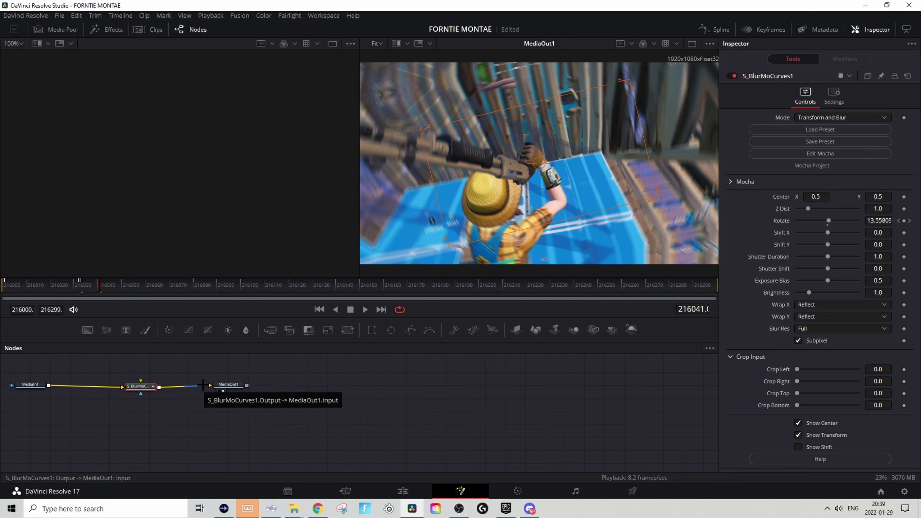
left_click_drag(181, 445, 305, 456)
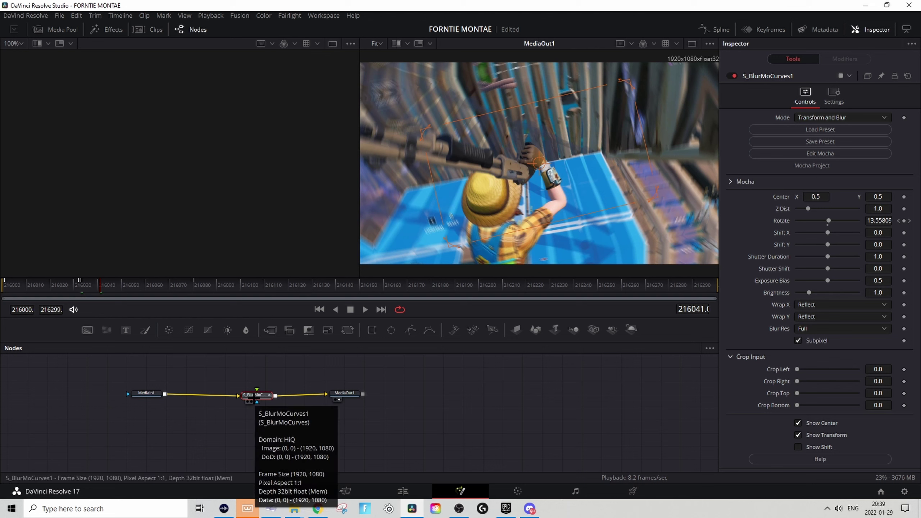
left_click(79, 286)
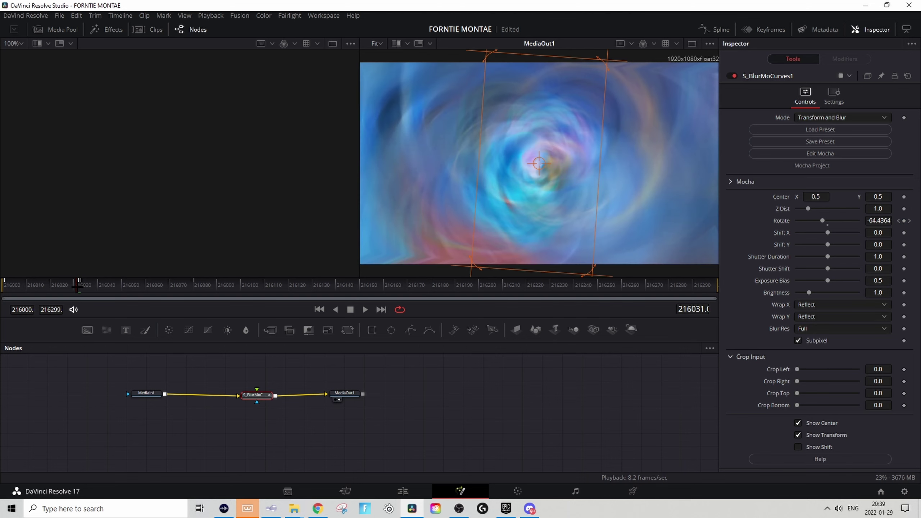
left_click(80, 290)
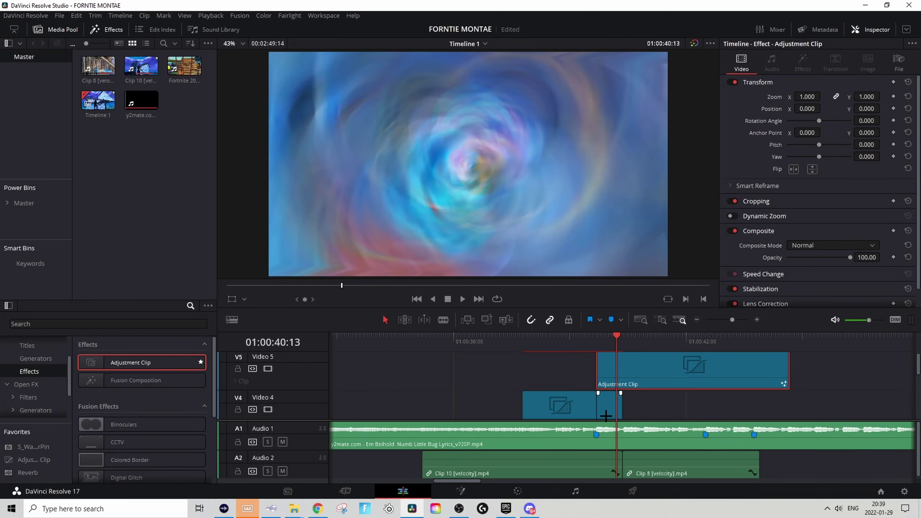
Mark the spin's midpoint on the Video 5 adjustment clip at 01:00:40:13 and move the clip so its marker aligns with the cut at 01:00:40:22.
key("m")
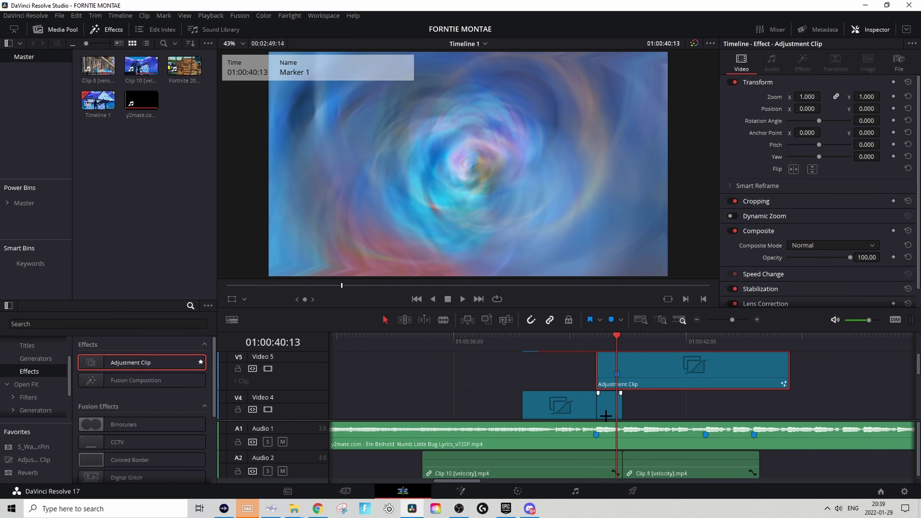
left_click_drag(665, 373, 670, 373)
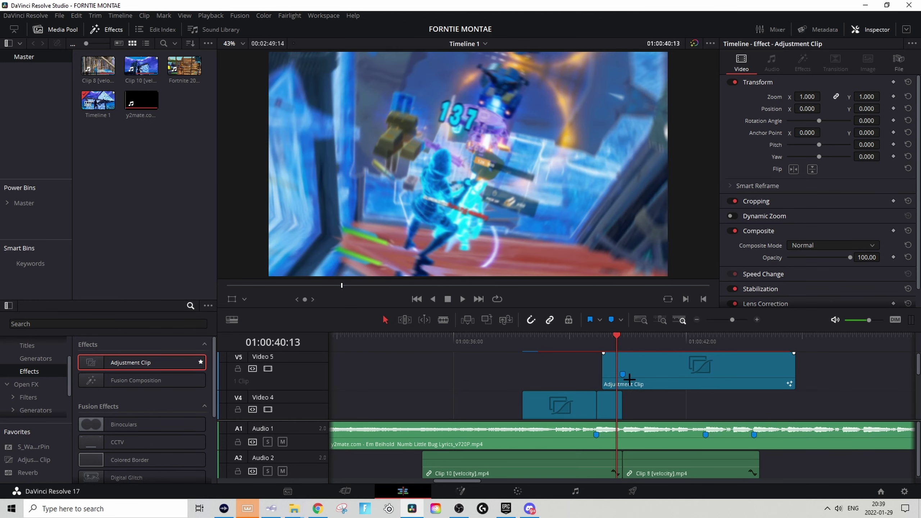
left_click(626, 376)
scroll(630, 377, "down", 2)
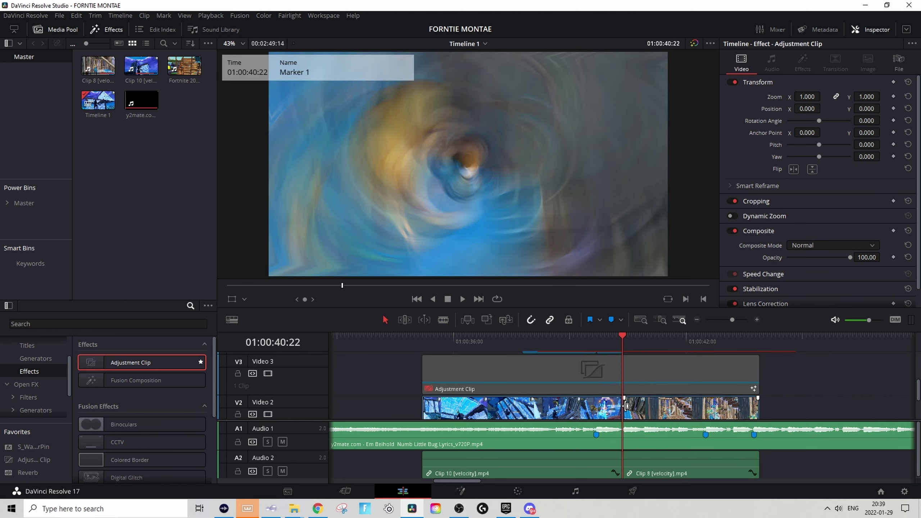
scroll(622, 401, "up", 2)
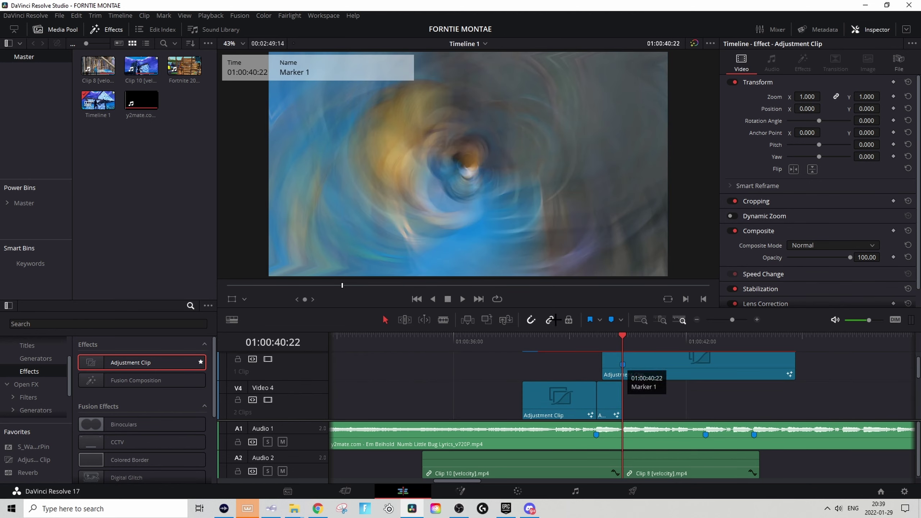
left_click(530, 320)
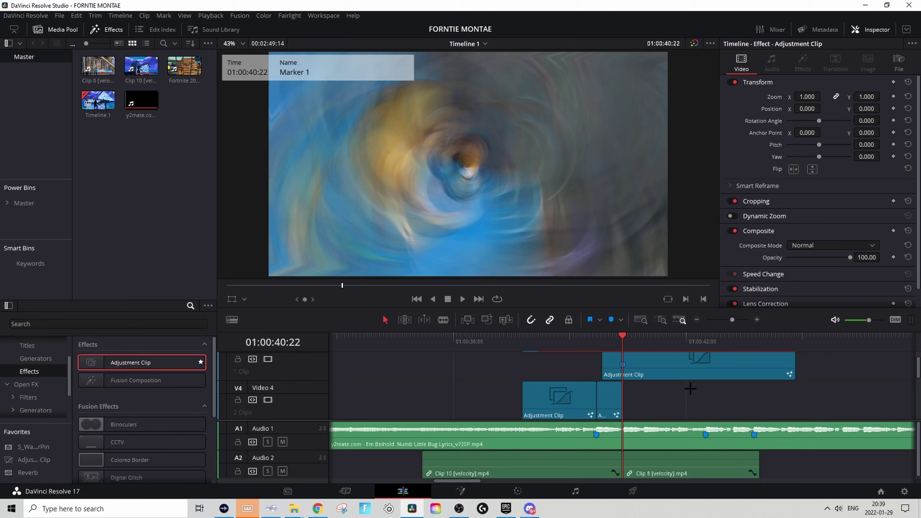
Turn on Render Cache Color Output for the Video 5 transition clip, trim its end to shortly after the cut, and preview it.
right_click(705, 369)
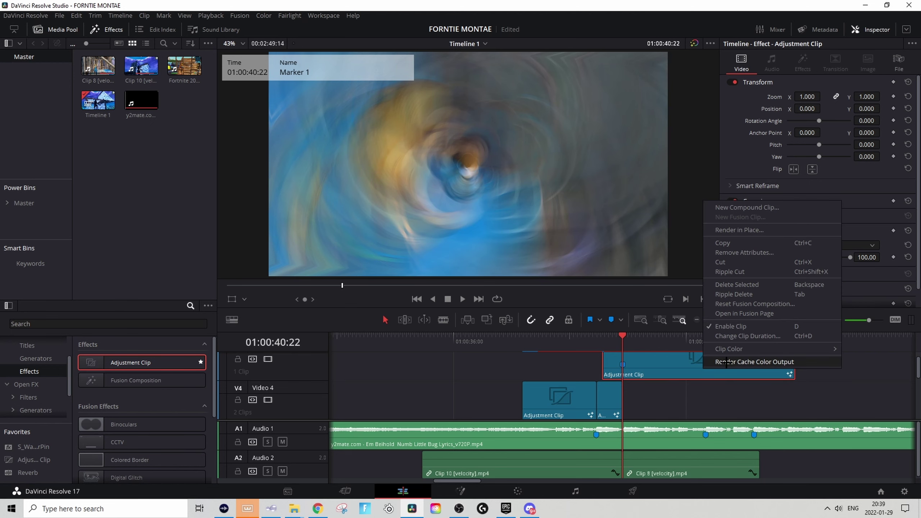
left_click(727, 362)
left_click_drag(794, 363, 603, 339)
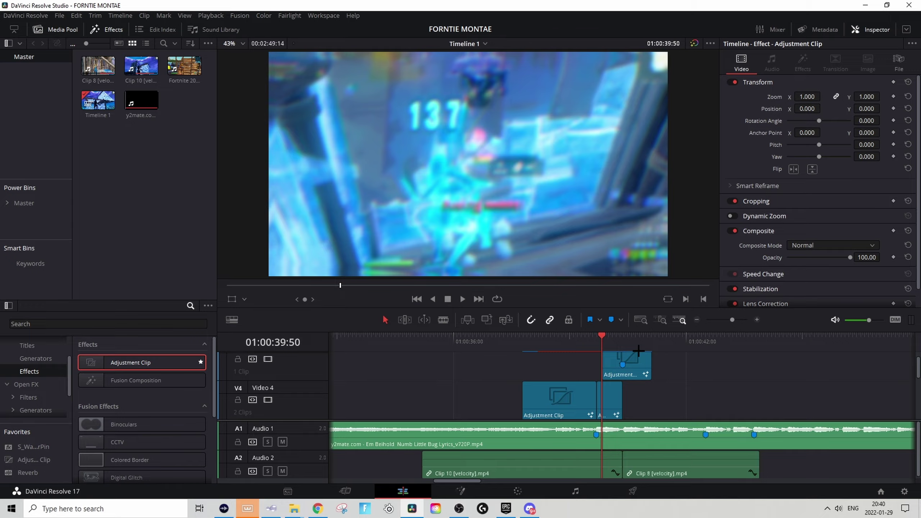
key("space")
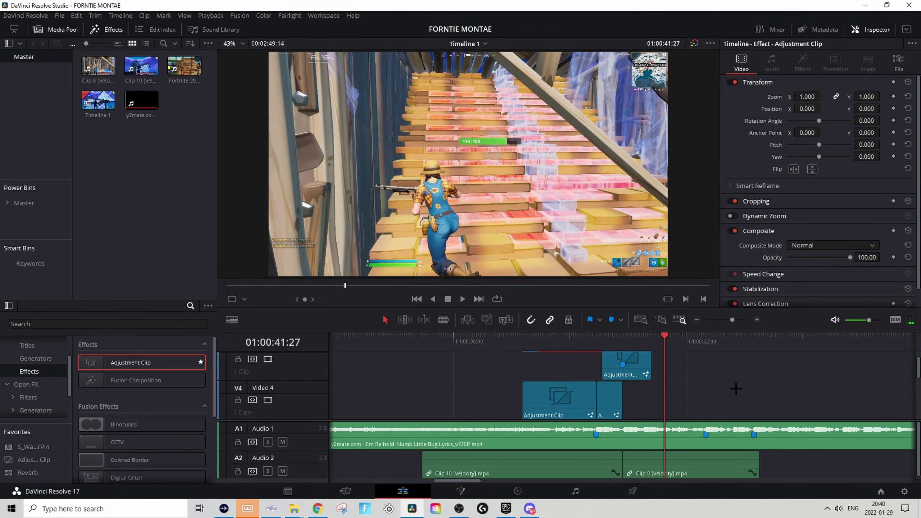
Add an adjustment clip on Video 6 that ends at the music marker at 01:00:42:30.
scroll(736, 386, "down", 1)
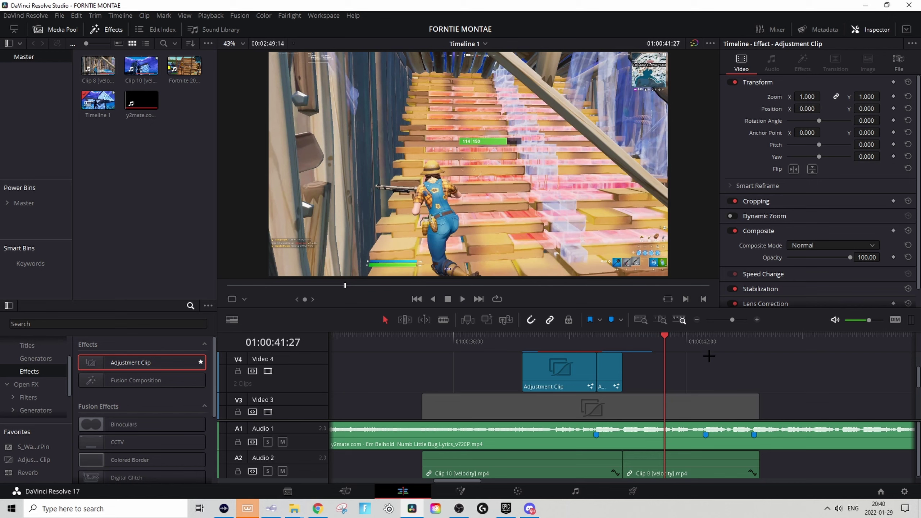
left_click(705, 341)
scroll(734, 392, "down", 1)
scroll(734, 391, "down", 1)
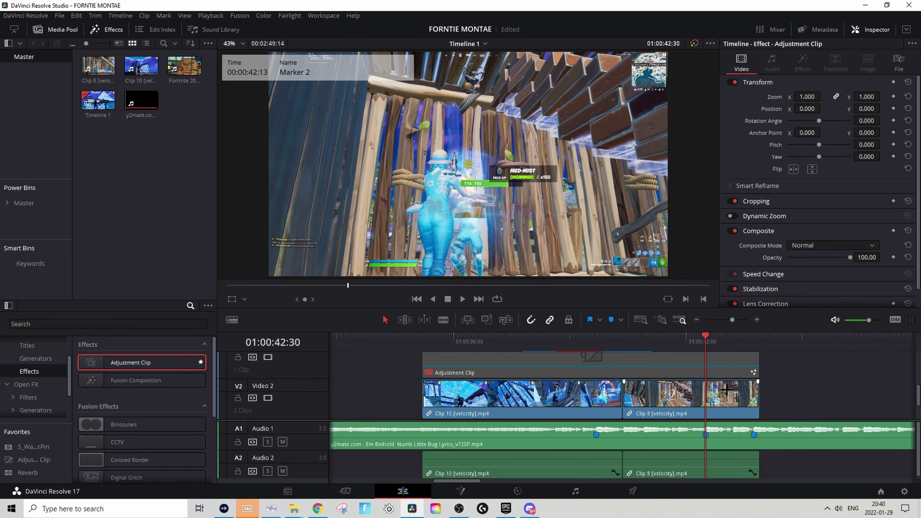
scroll(751, 381, "up", 2)
left_click_drag(166, 363, 508, 360)
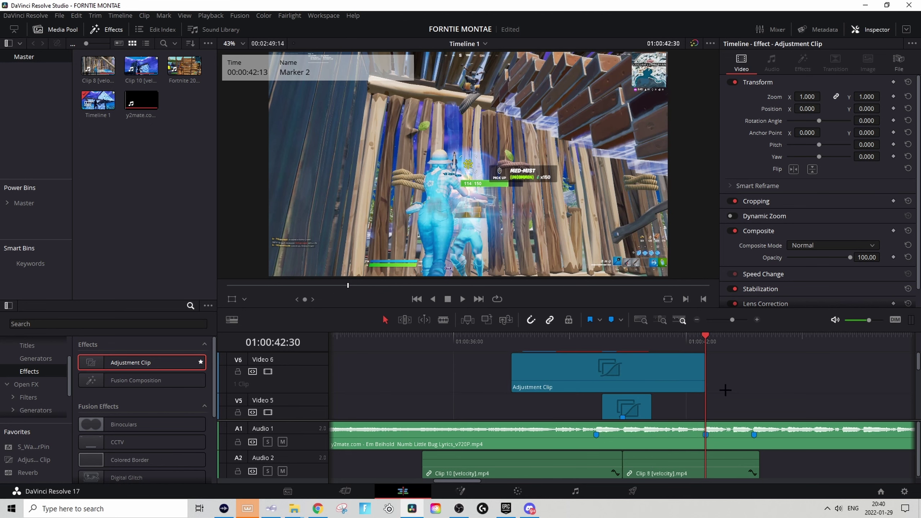
scroll(716, 408, "down", 2)
scroll(716, 405, "up", 2)
scroll(595, 366, "down", 2)
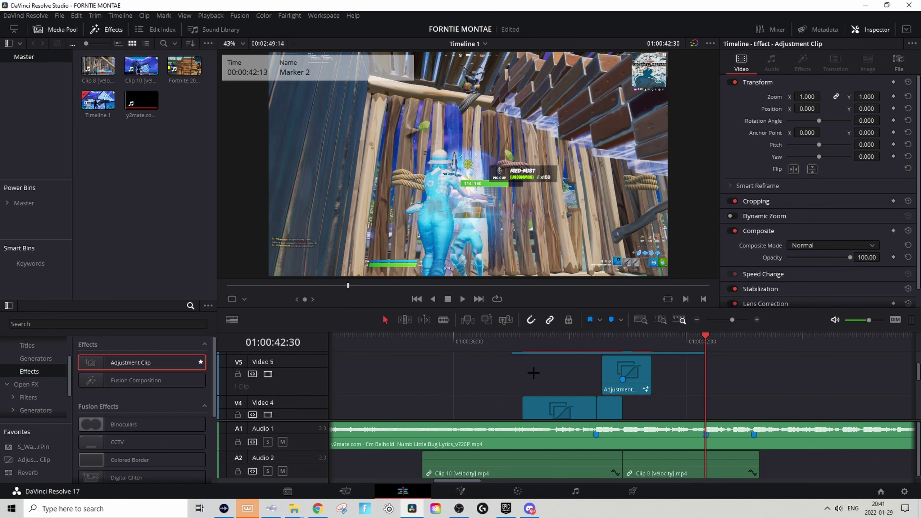
scroll(707, 384, "up", 2)
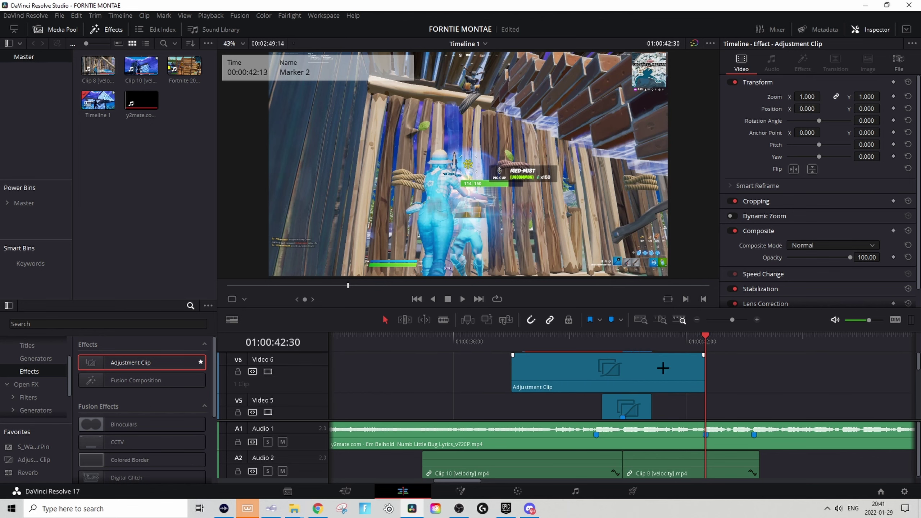
scroll(685, 367, "down", 2)
scroll(667, 400, "up", 2)
In the Video 6 clip's Fusion composition, insert the saved S_Shake and hue/saturation nodes between MediaIn1 and MediaOut1.
left_click(639, 406)
left_click(674, 335)
left_click(651, 357)
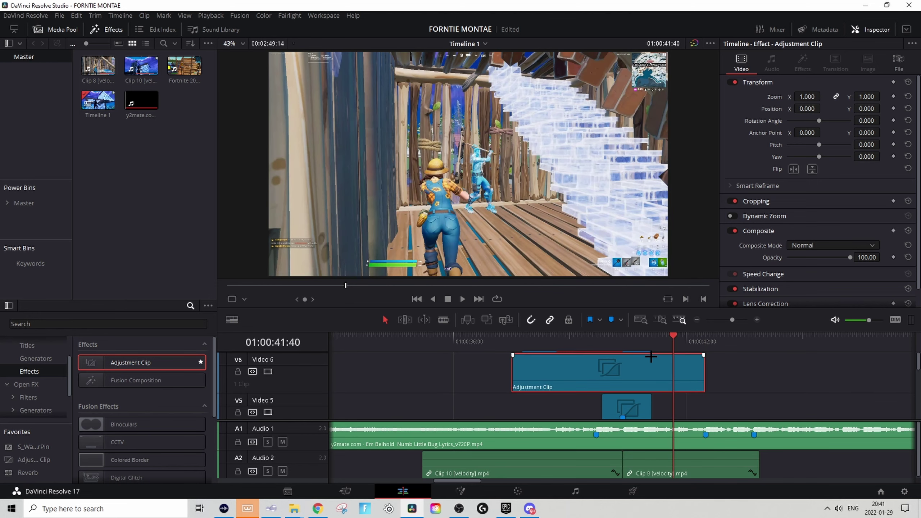
left_click(461, 491)
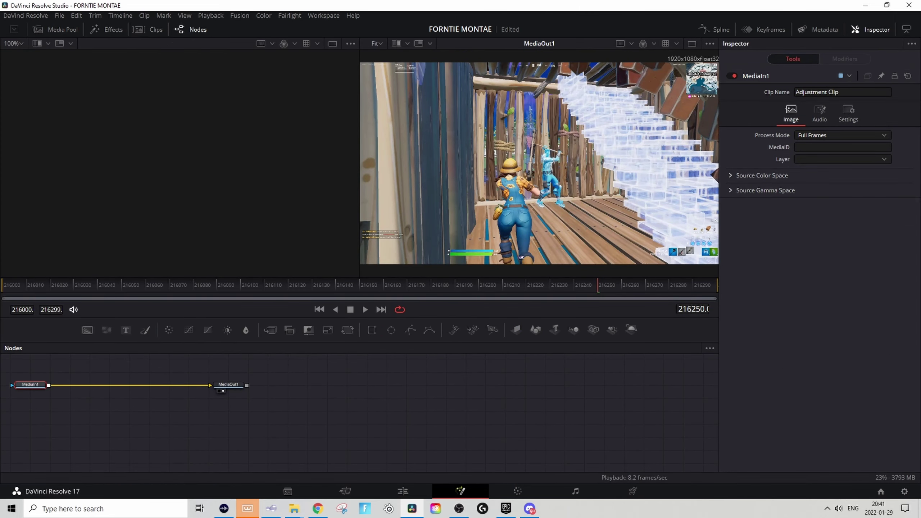
left_click_drag(920, 415, 104, 384)
left_click_drag(208, 385, 102, 385)
left_click_drag(165, 385, 220, 386)
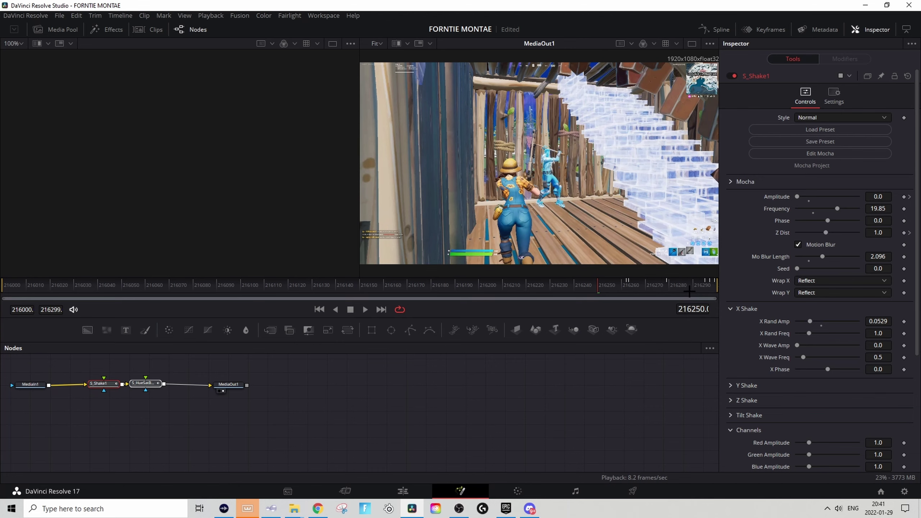
Turn on Render Cache Color Output for the Video 6 shake clip, then trim its start closer to the 01:00:42:30 marker and move it to Video 4.
left_click(403, 491)
right_click(697, 345)
right_click(666, 369)
left_click(682, 361)
left_click_drag(512, 375, 693, 385)
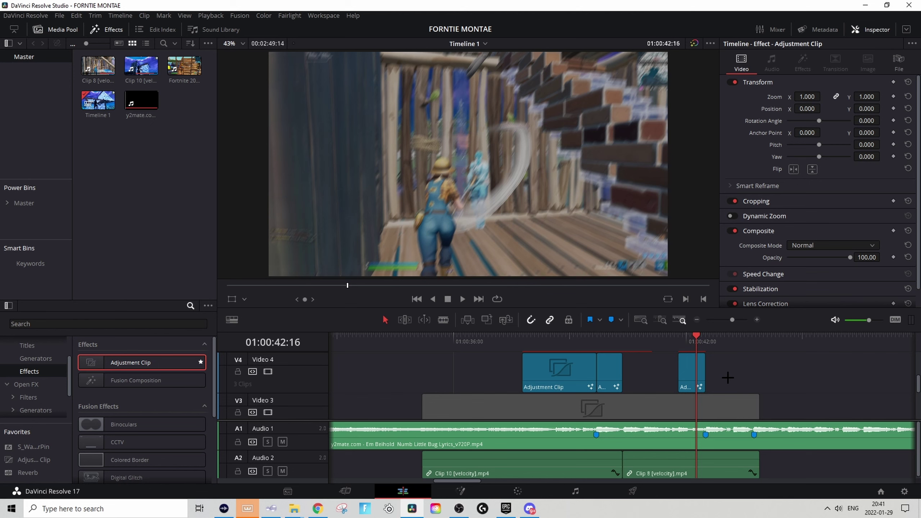
Add another adjustment clip on Video 4 starting at the 01:00:42:30 marker and place the playhead at 01:00:43:12.
key("shift+Down")
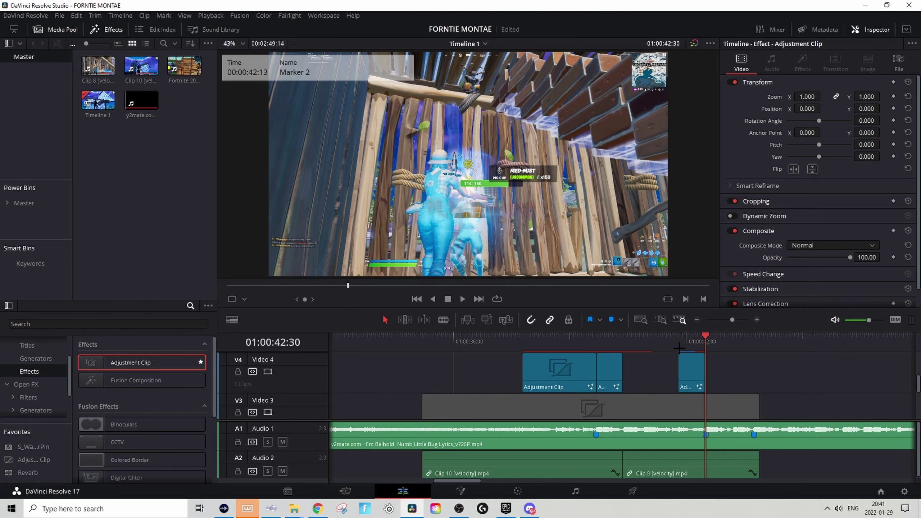
left_click_drag(105, 367, 721, 372)
left_click(733, 343)
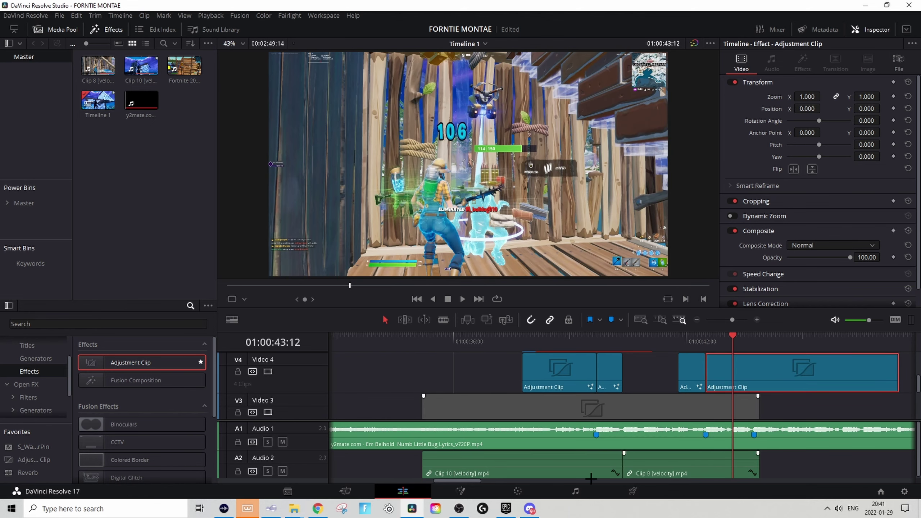
Paste the saved impact effect nodes into the new adjustment clip's Fusion composition and connect them between MediaIn1 and MediaOut1.
left_click(461, 491)
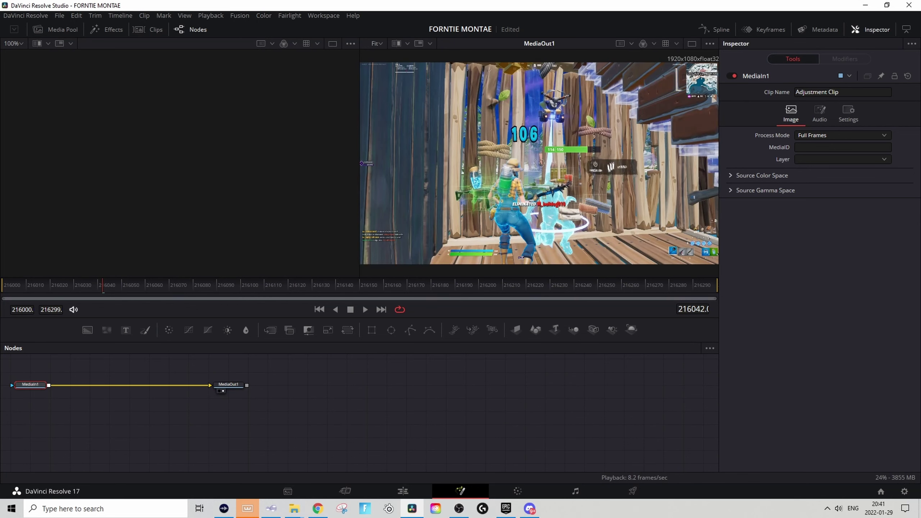
key("ctrl+v")
left_click_drag(112, 385, 106, 410)
left_click_drag(223, 385, 88, 410)
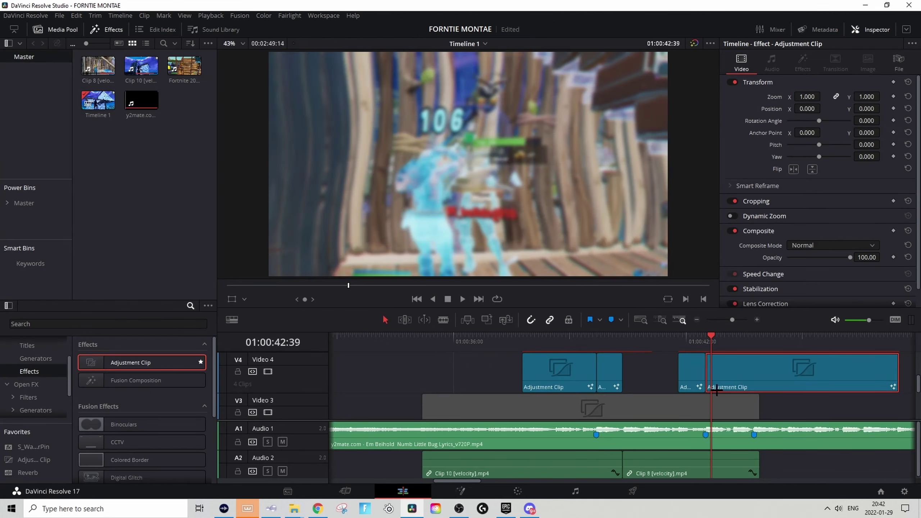
Turn on Render Cache Color Output for the newest Video 4 adjustment clip and trim its end to about 01:00:43:12.
right_click(745, 371)
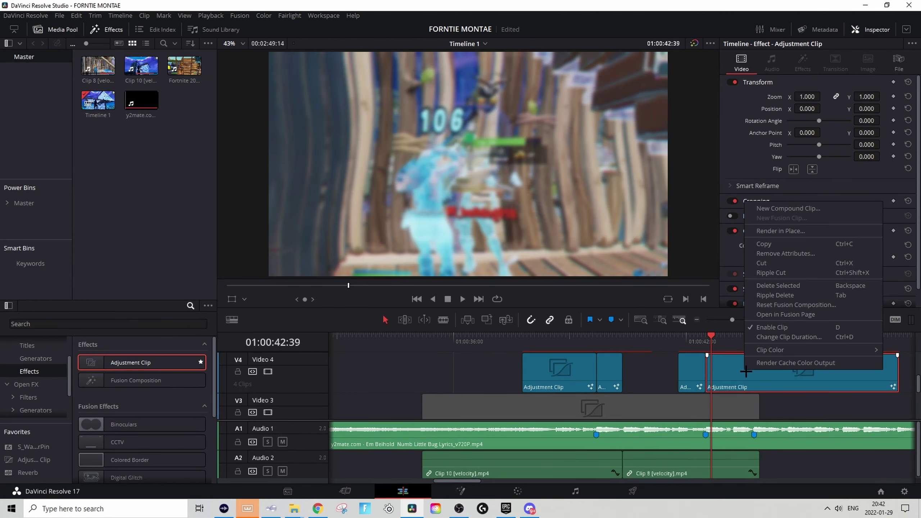
left_click(774, 365)
left_click_drag(897, 368, 733, 369)
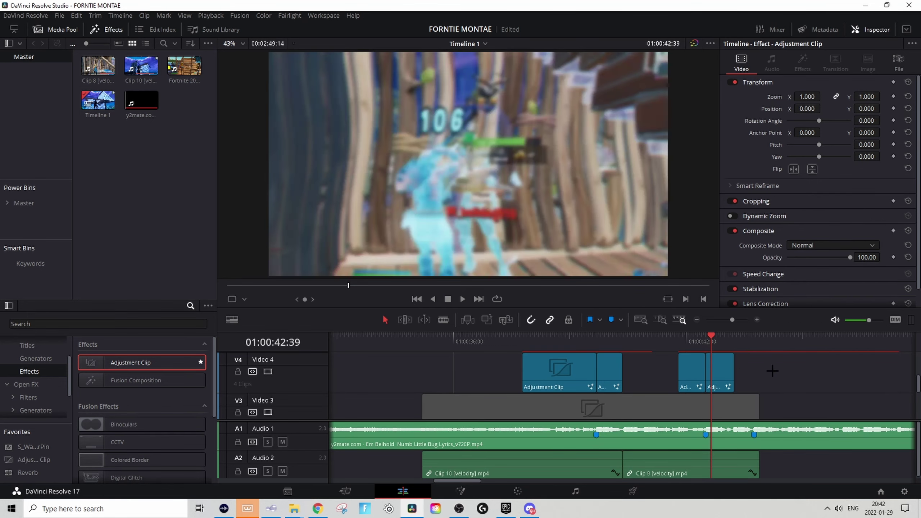
Place the playhead at 01:00:41:21, in the gap between the adjustment clips on Video 4.
scroll(758, 372, "up", 1)
scroll(758, 372, "up", 1)
left_click(661, 338)
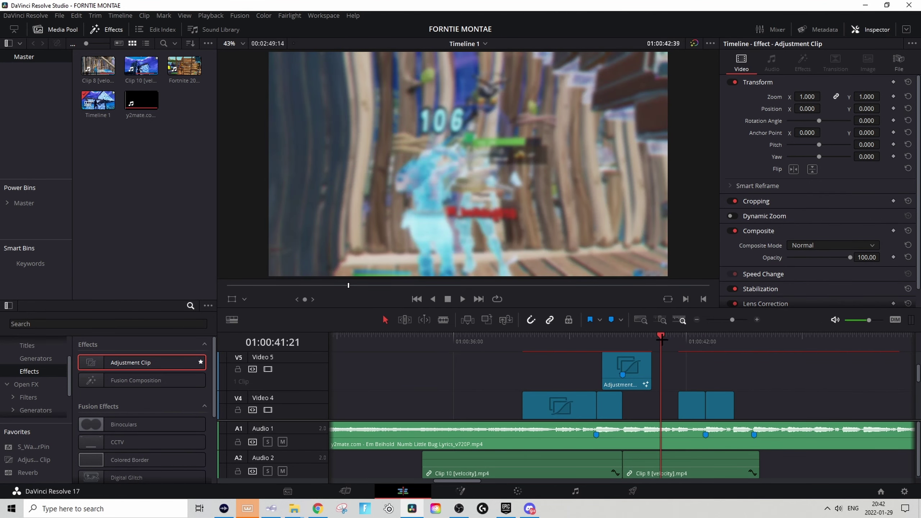
Re-enable the long colour-correction adjustment clip on Video 3, save the project and toggle the clip to compare the image with and without it.
scroll(729, 357, "down", 2)
scroll(725, 363, "down", 3)
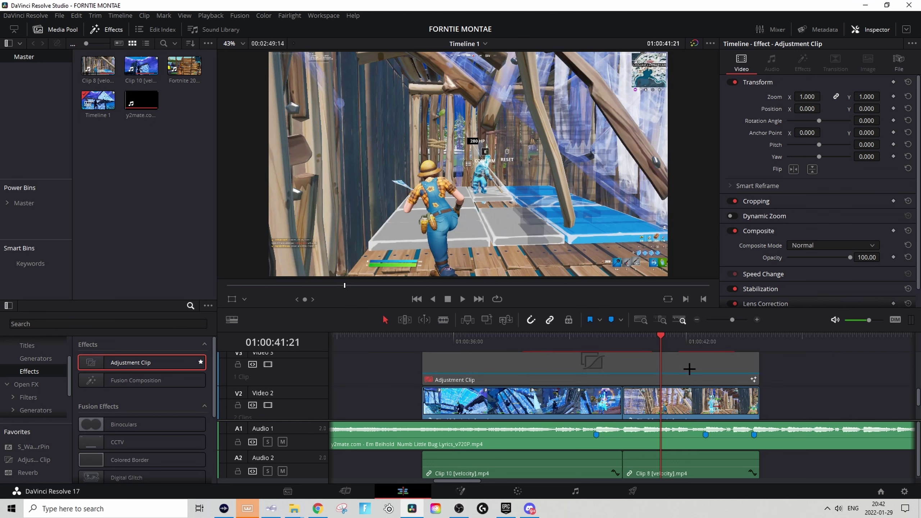
scroll(671, 378, "down", 1)
left_click(670, 370)
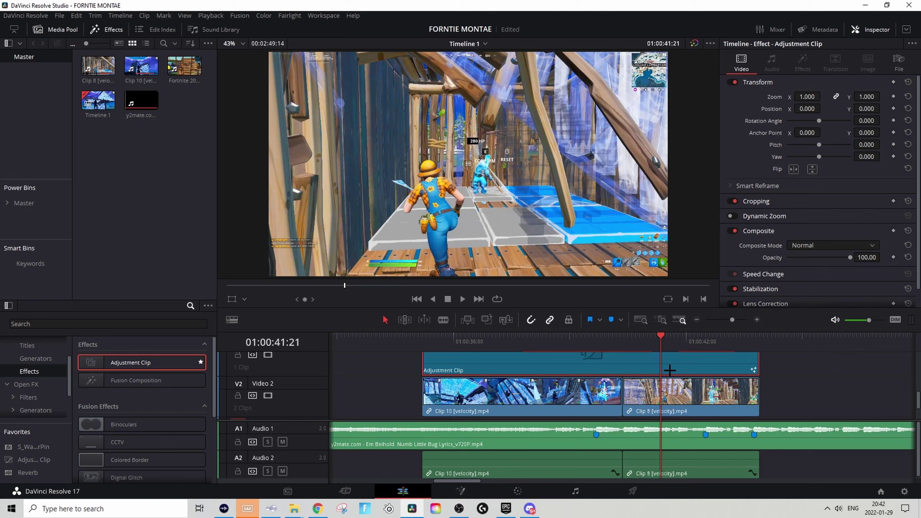
key("ctrl+s")
key("d")
key("d")
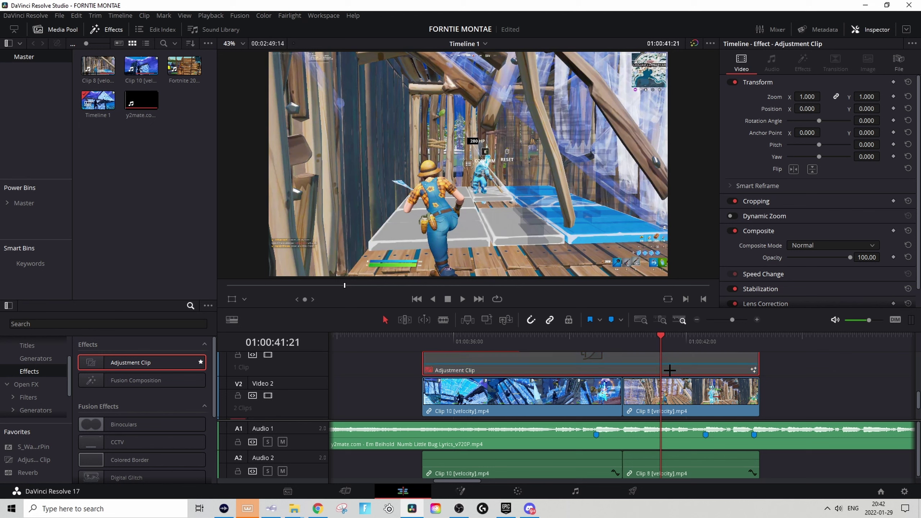
Search the Open FX effects for rsmb and apply RSMB motion blur to Clip 8 and Clip 10 on Video 2.
scroll(671, 370, "down", 1)
left_click(671, 372)
left_click(36, 386)
left_click(36, 324)
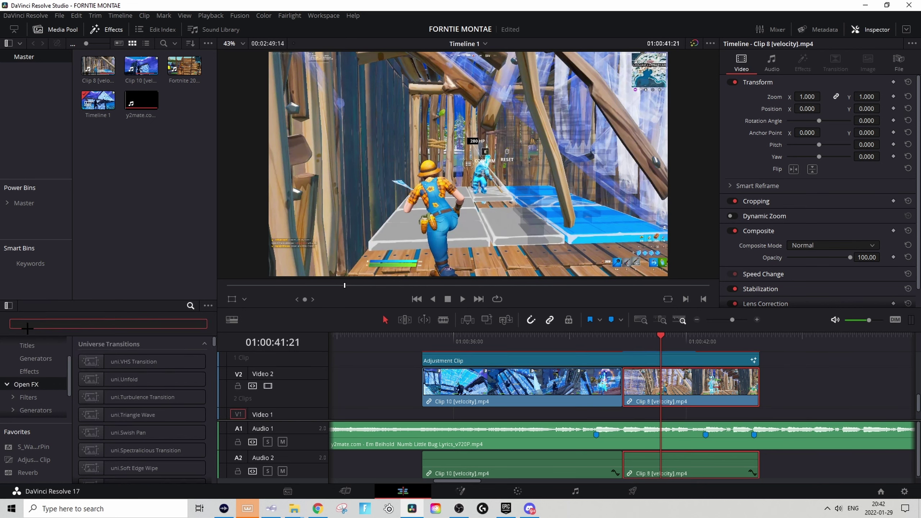
type("rsmb")
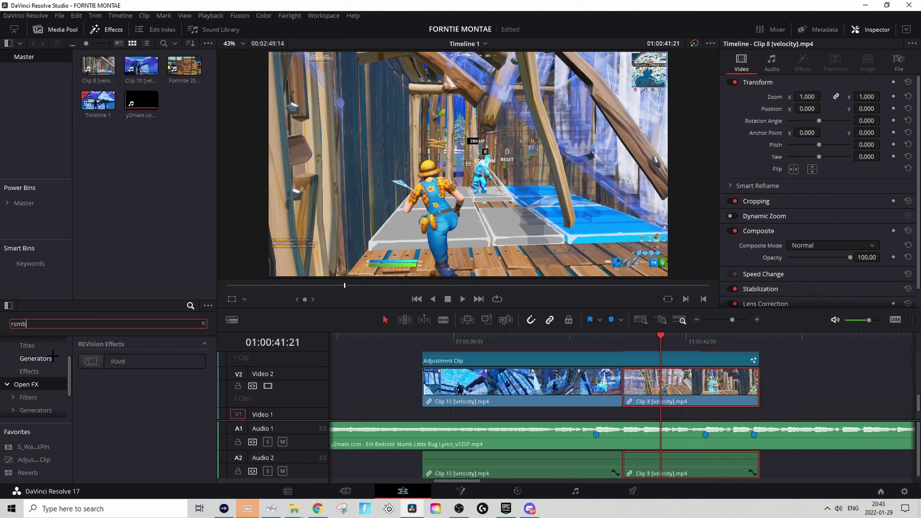
left_click_drag(120, 362, 676, 400)
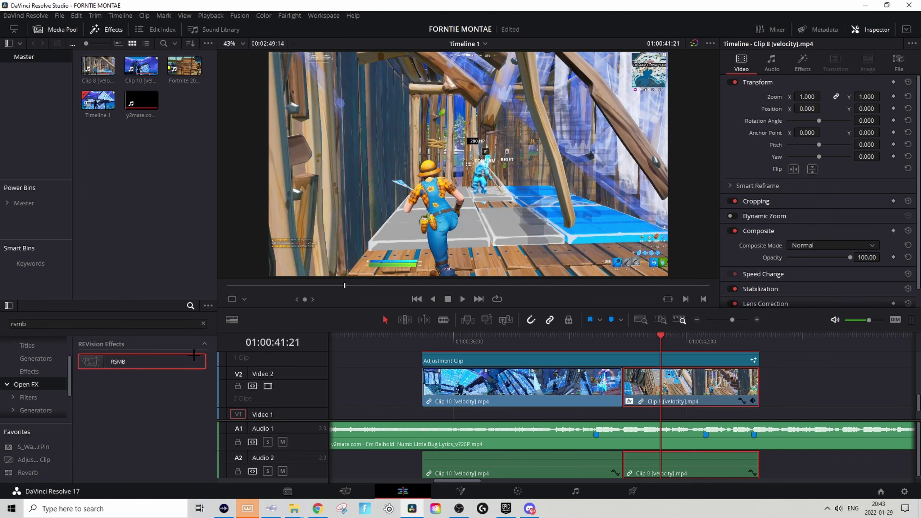
scroll(569, 401, "down", 1)
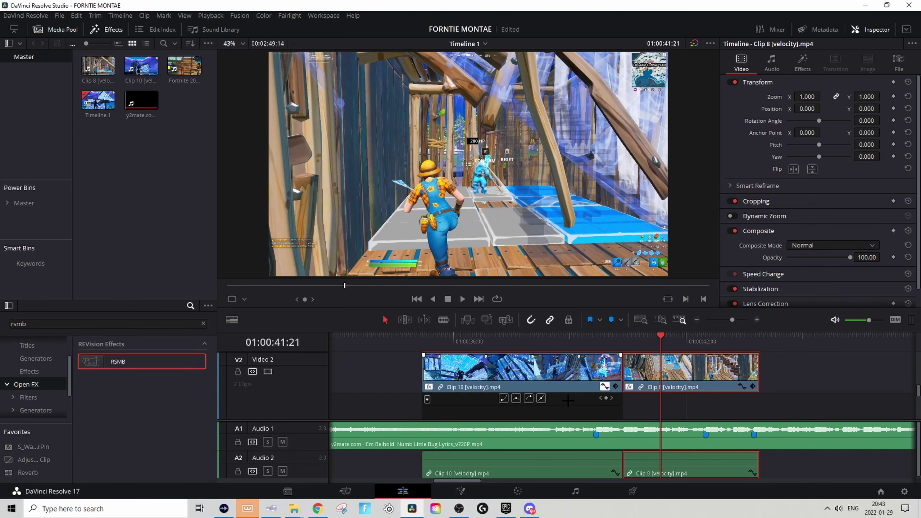
Turn on Use GPU and adjust Blur Amt in Clip 8's RSMB effect, and bring up Clip 10's RSMB settings.
left_click(803, 62)
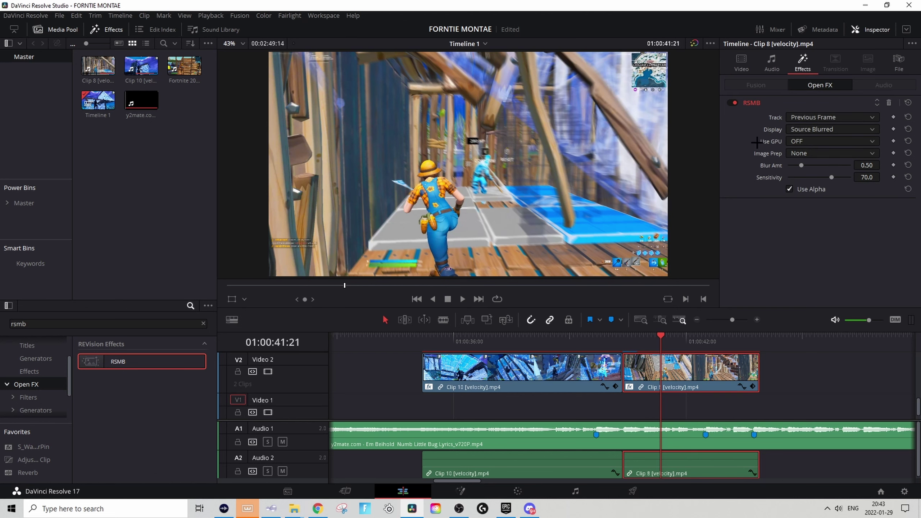
left_click(805, 139)
left_click(805, 164)
left_click(867, 177)
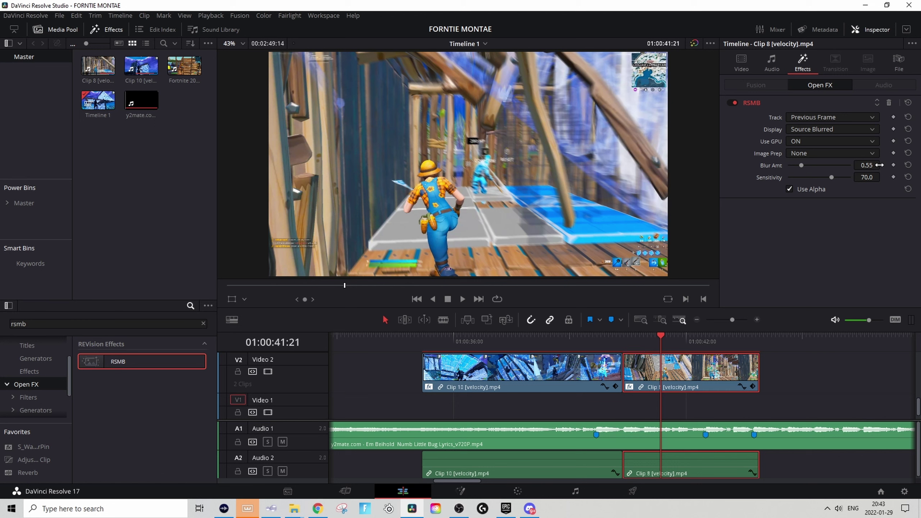
mouse_move(884, 165)
left_mouse_down()
mouse_move(866, 166)
mouse_move(860, 178)
left_mouse_up()
left_click(602, 370)
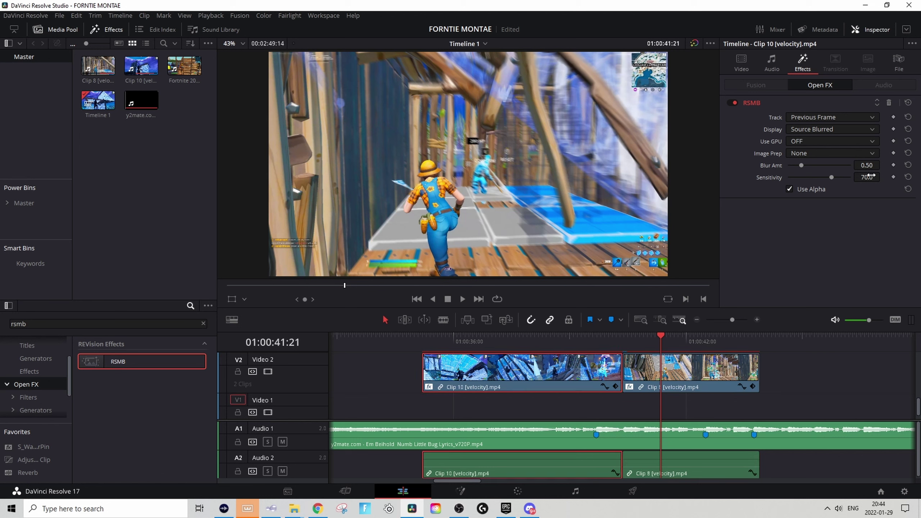